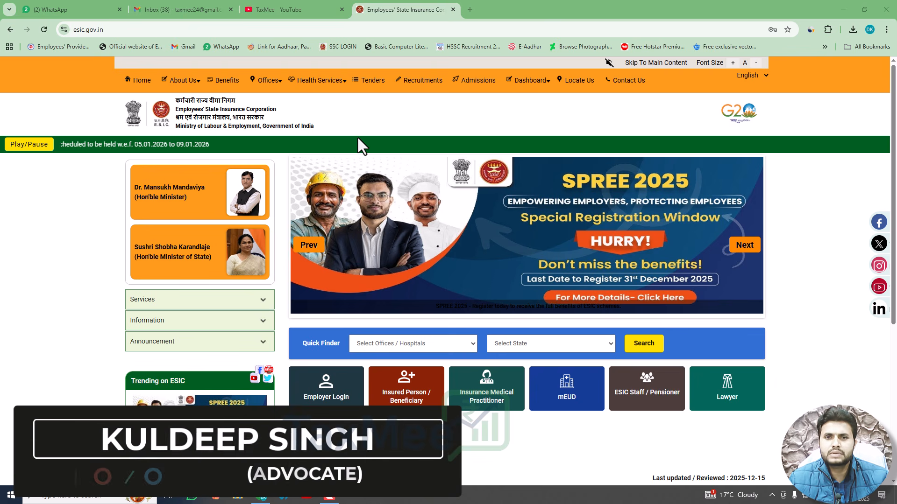
Step: Go to the ESIC Employer Login portal and confirm the redirect
{"action": "left_click", "coordinate": [329, 404]}
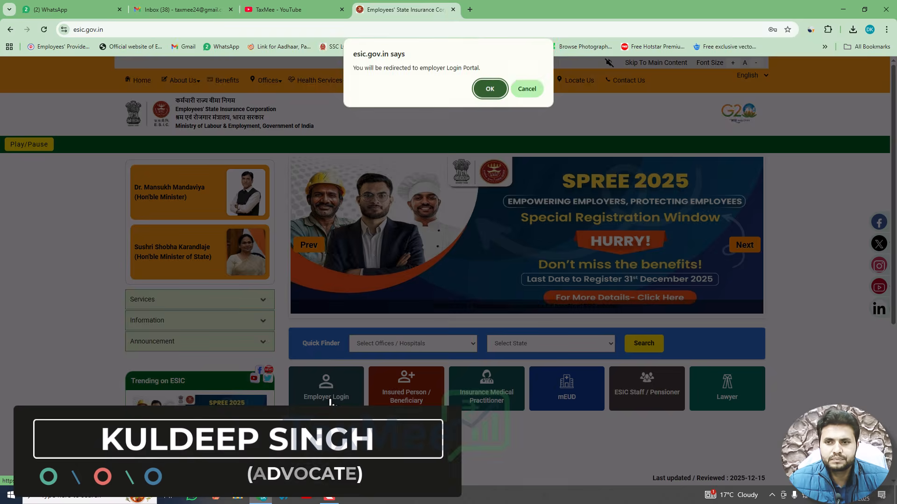
{"action": "left_click", "coordinate": [489, 89]}
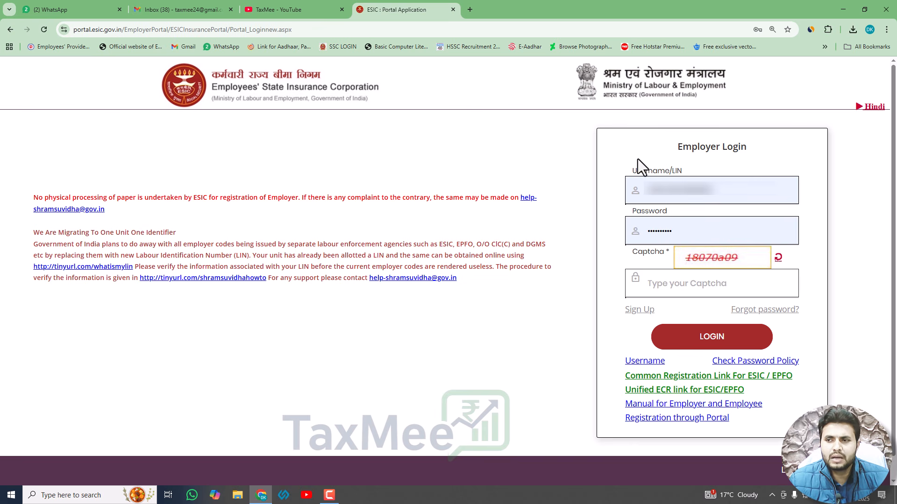
Step: Enter the captcha to log in as employer, then accept both attention notices
{"action": "left_click", "coordinate": [703, 289]}
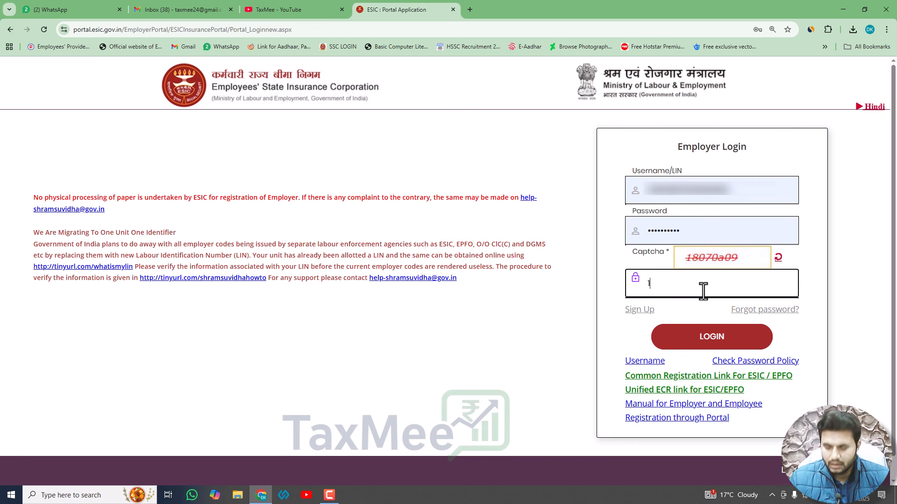
{"action": "type", "text": "18070a09"}
{"action": "key", "text": "Return"}
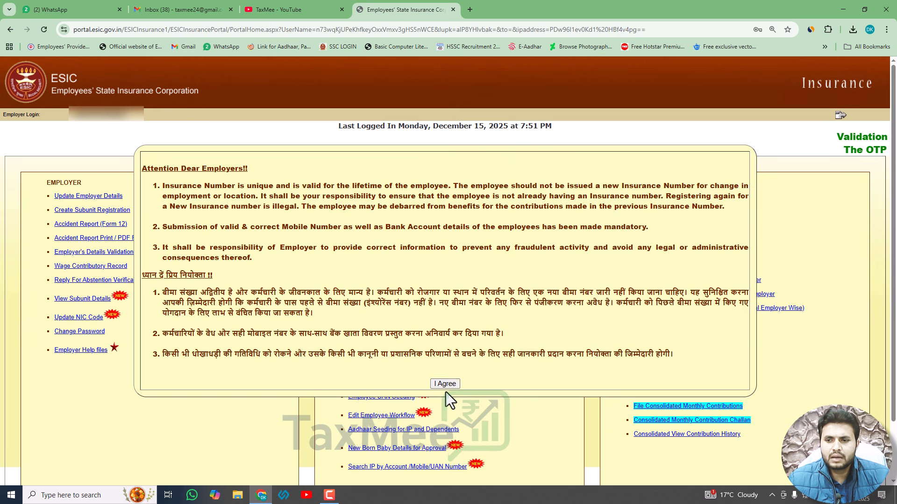
{"action": "left_click", "coordinate": [447, 384]}
{"action": "left_click", "coordinate": [447, 386]}
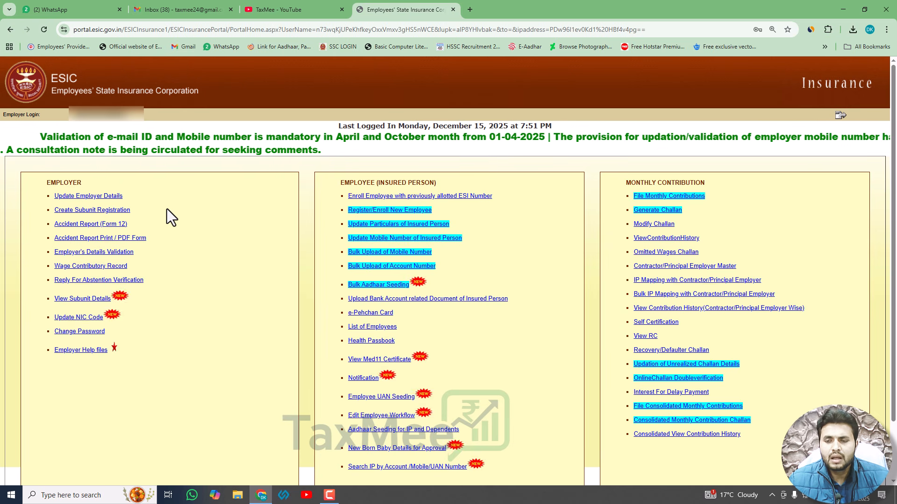
Step: From File Monthly Contributions, dismiss both alerts and download the sample MC_Template11 (6).xls
{"action": "left_click", "coordinate": [661, 199]}
{"action": "left_click", "coordinate": [527, 90]}
{"action": "left_click", "coordinate": [526, 91]}
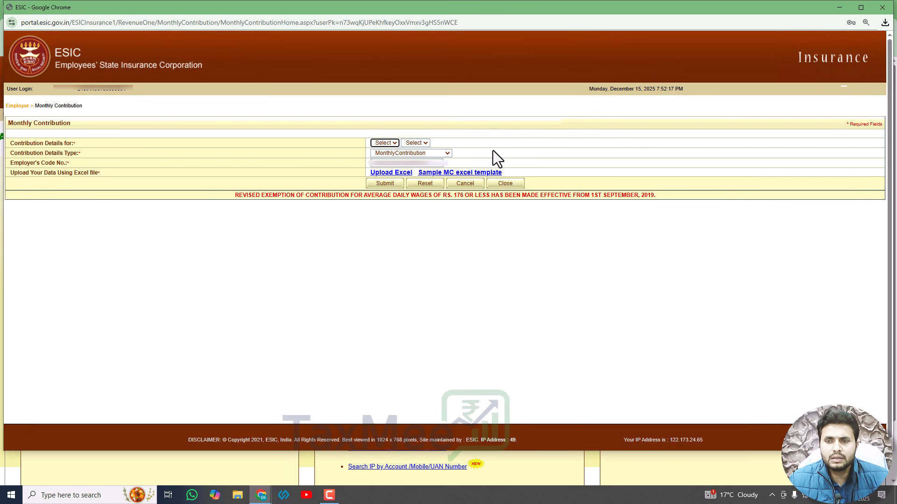
{"action": "left_click", "coordinate": [475, 173]}
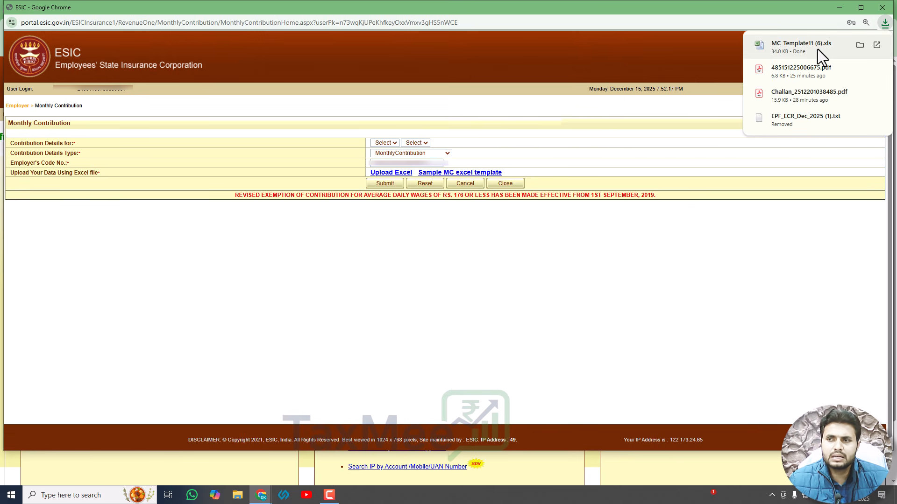
Step: Minimize the browser and open the downloaded MC_Template11 file from the desktop in Excel
{"action": "left_click", "coordinate": [842, 10]}
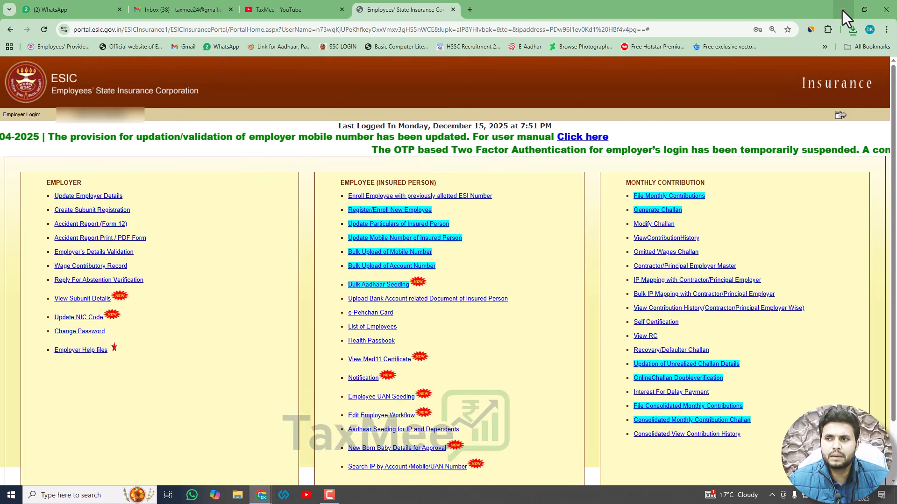
{"action": "left_click", "coordinate": [842, 10]}
{"action": "double_click", "coordinate": [102, 65]}
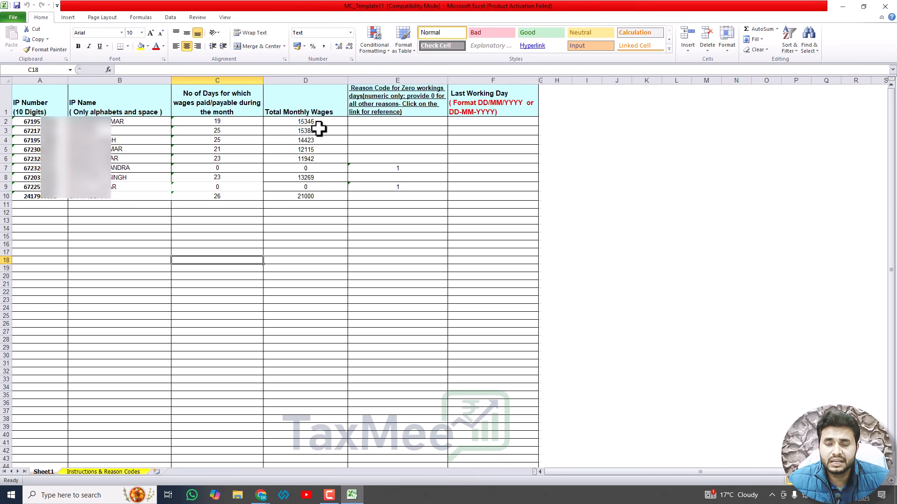
Step: Run Text to Columns on the IP Number values in column A
{"action": "left_click_drag", "start_coordinate": [40, 121], "coordinate": [44, 200]}
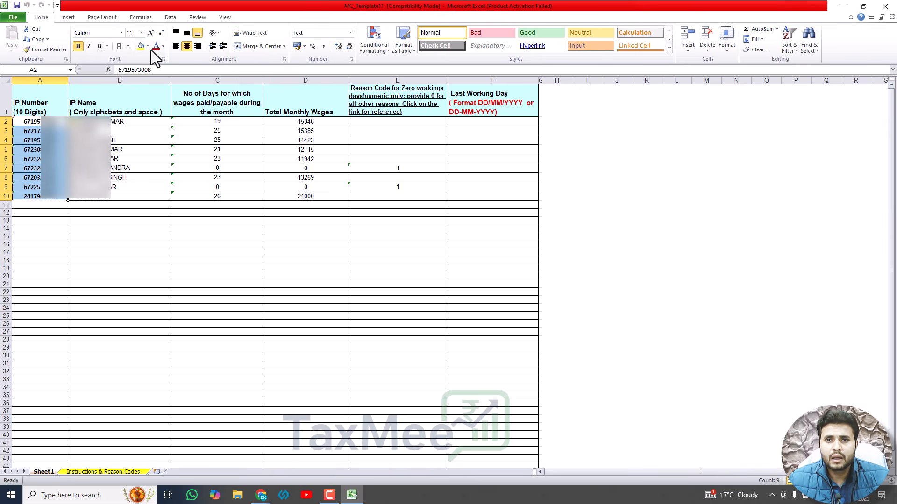
{"action": "left_click", "coordinate": [179, 20]}
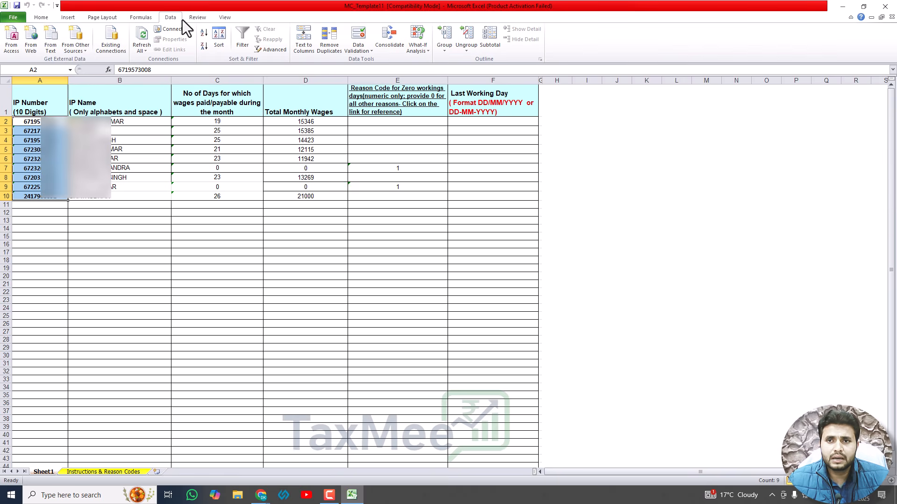
{"action": "left_click", "coordinate": [301, 53]}
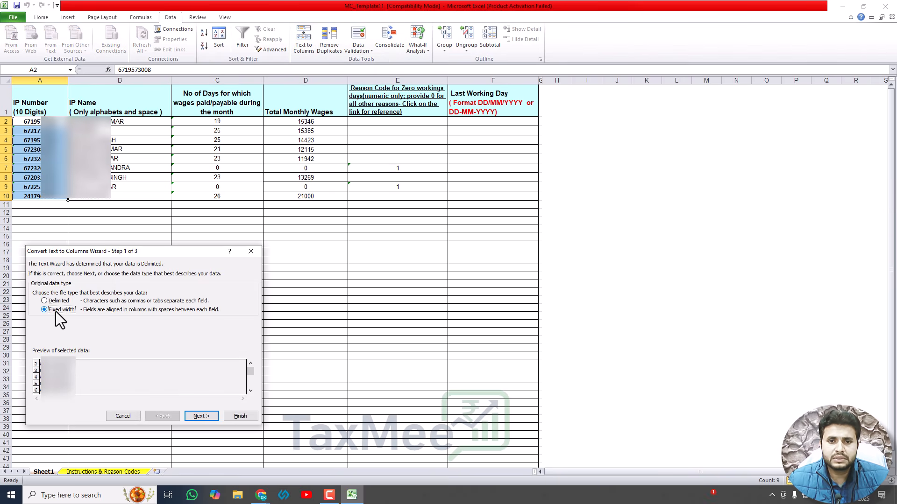
{"action": "left_click", "coordinate": [200, 417]}
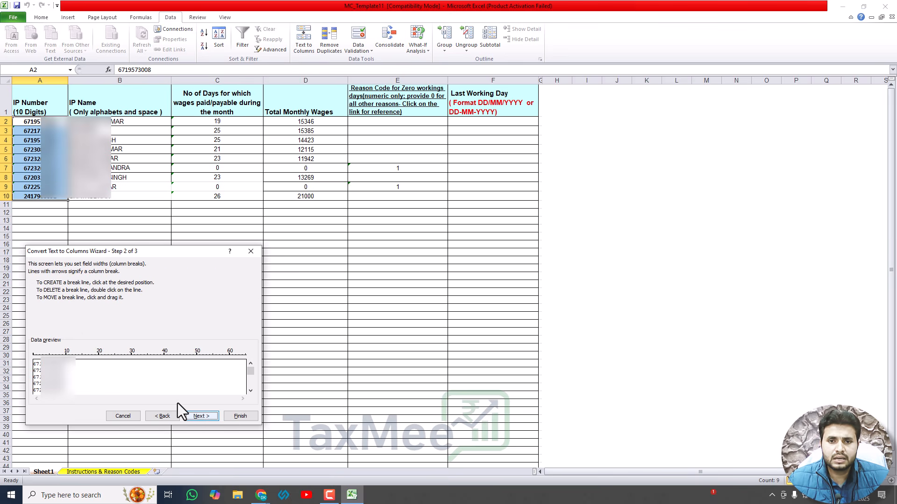
{"action": "left_click", "coordinate": [196, 414]}
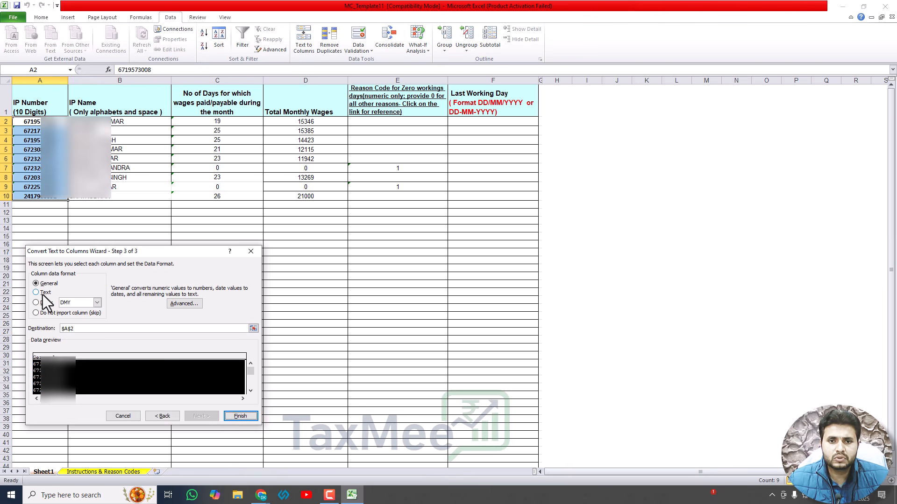
{"action": "left_click", "coordinate": [243, 416]}
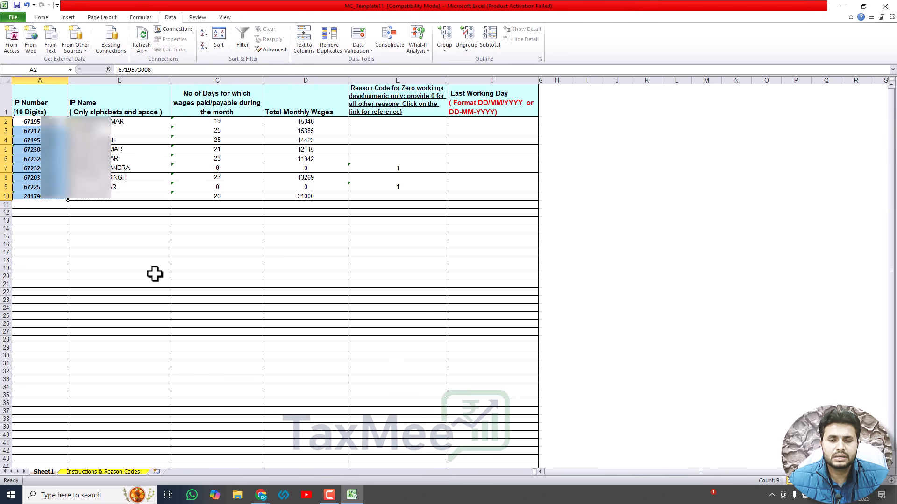
Step: Run Text to Columns on the IP Name entries in column B to store them as text
{"action": "left_click_drag", "start_coordinate": [122, 122], "coordinate": [128, 196]}
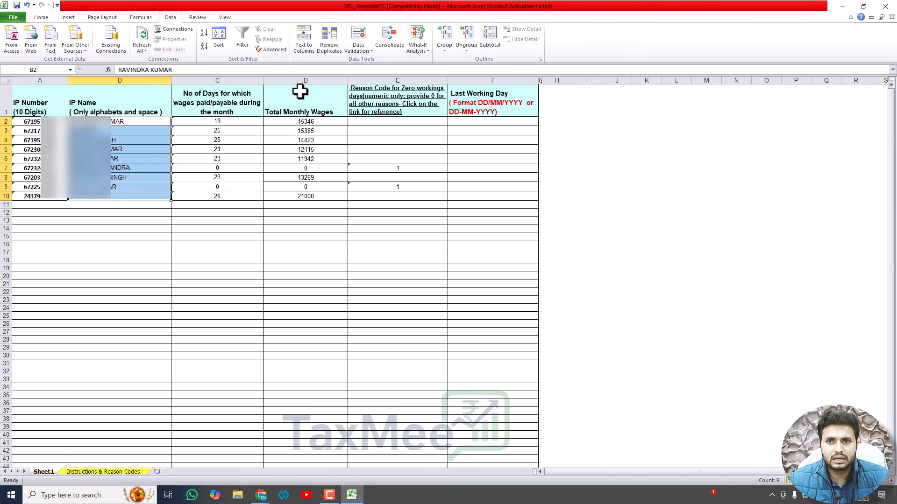
{"action": "left_click", "coordinate": [303, 42]}
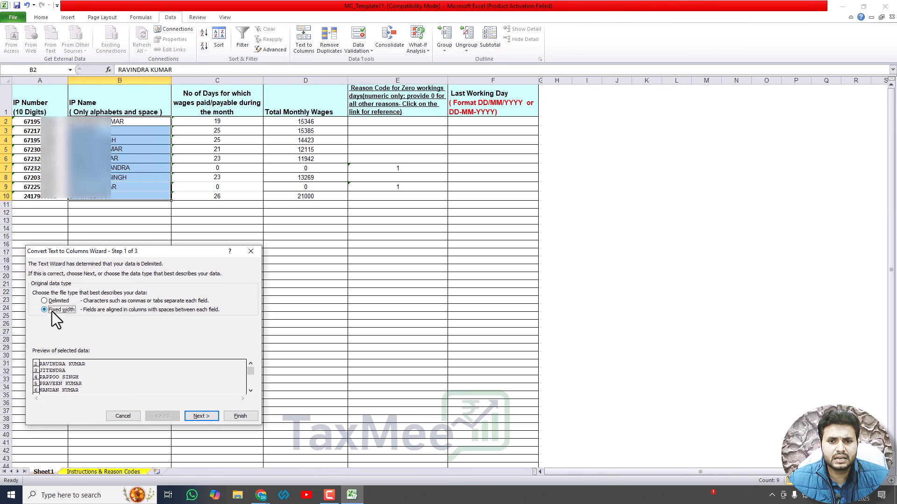
{"action": "left_click", "coordinate": [201, 416]}
{"action": "left_click", "coordinate": [201, 417]}
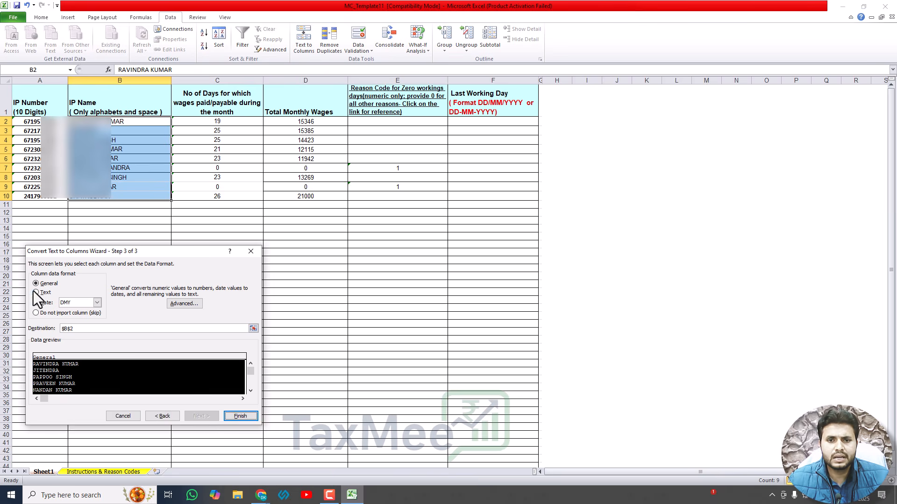
{"action": "left_click", "coordinate": [244, 414]}
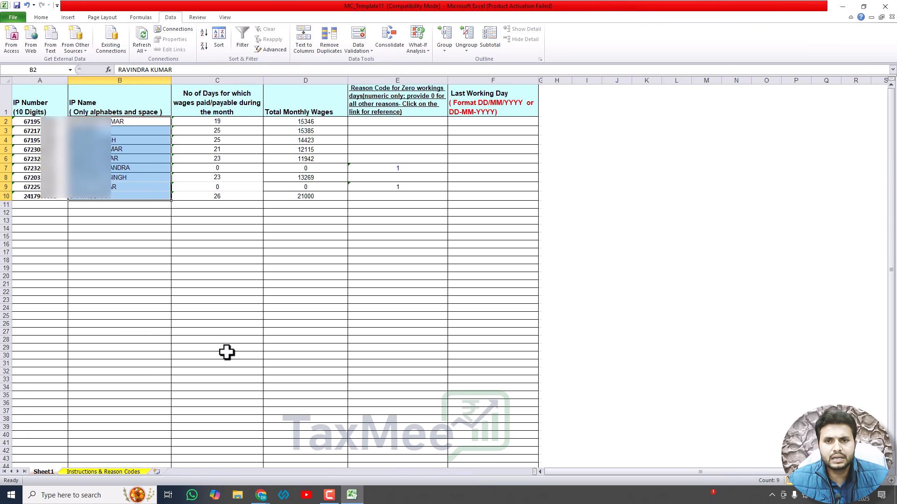
Step: Convert the days-paid values in C2:C10 to Text format with Text to Columns
{"action": "left_click_drag", "start_coordinate": [222, 121], "coordinate": [228, 196]}
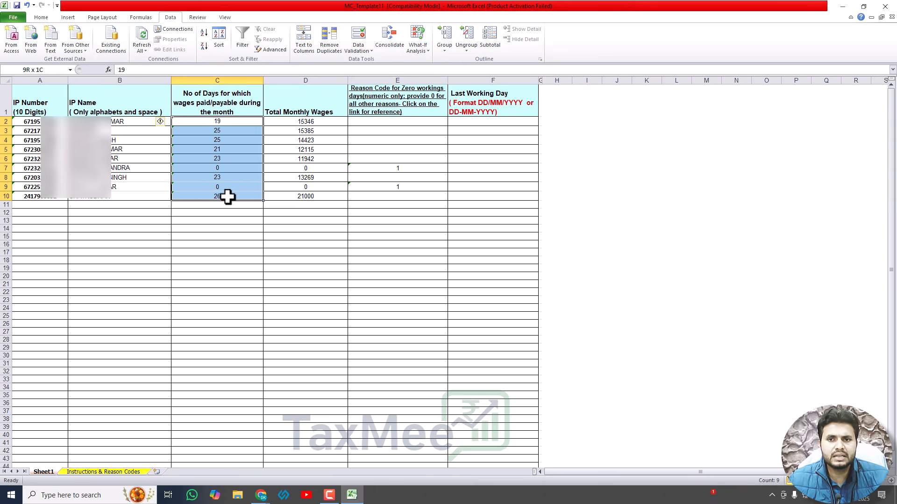
{"action": "left_click", "coordinate": [304, 46]}
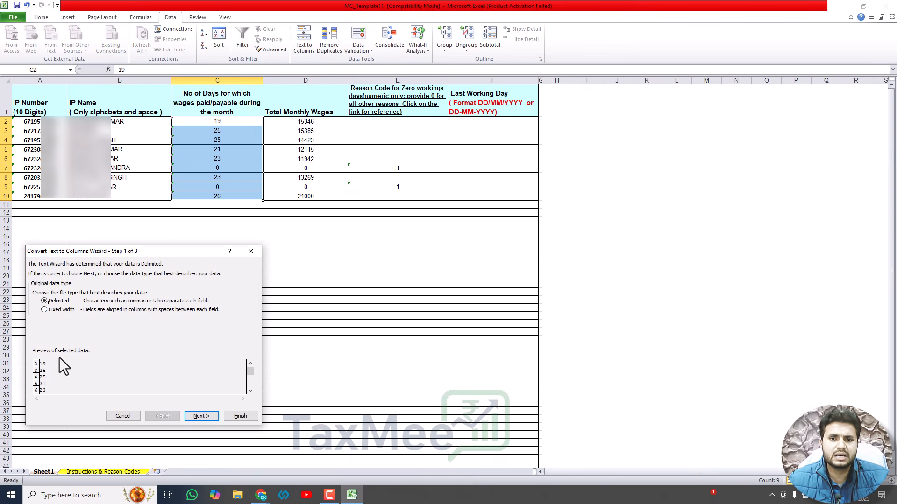
{"action": "left_click", "coordinate": [57, 310]}
{"action": "left_click", "coordinate": [197, 416]}
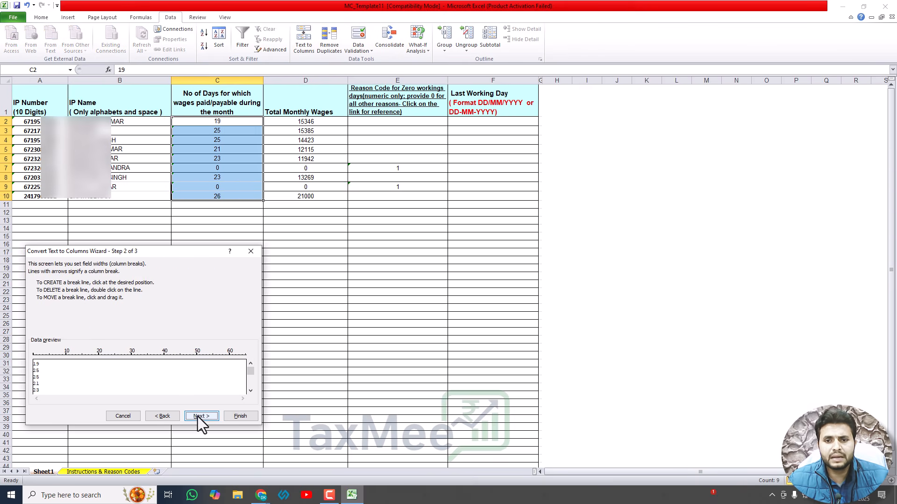
{"action": "left_click", "coordinate": [200, 416]}
{"action": "left_click", "coordinate": [47, 293]}
{"action": "left_click", "coordinate": [233, 415]}
Step: Convert the wage values in D2:D10 to Text format with Text to Columns
{"action": "left_click_drag", "start_coordinate": [303, 123], "coordinate": [305, 193]}
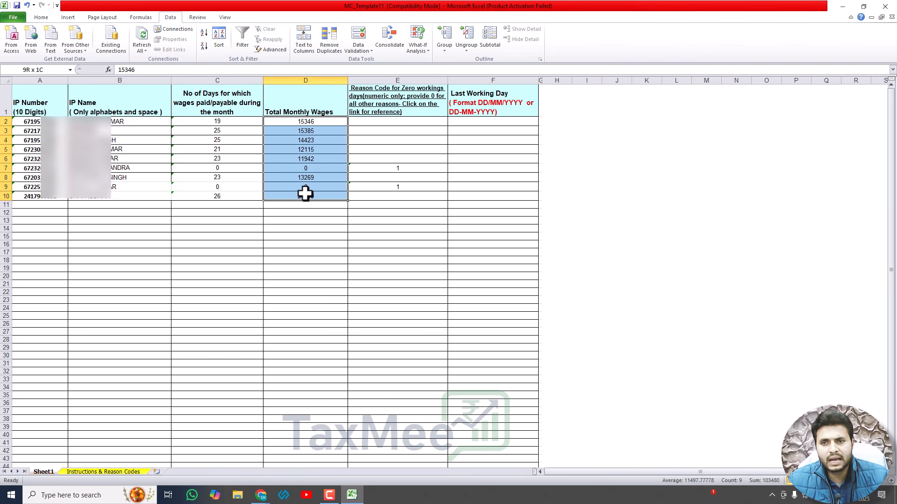
{"action": "left_click", "coordinate": [304, 49]}
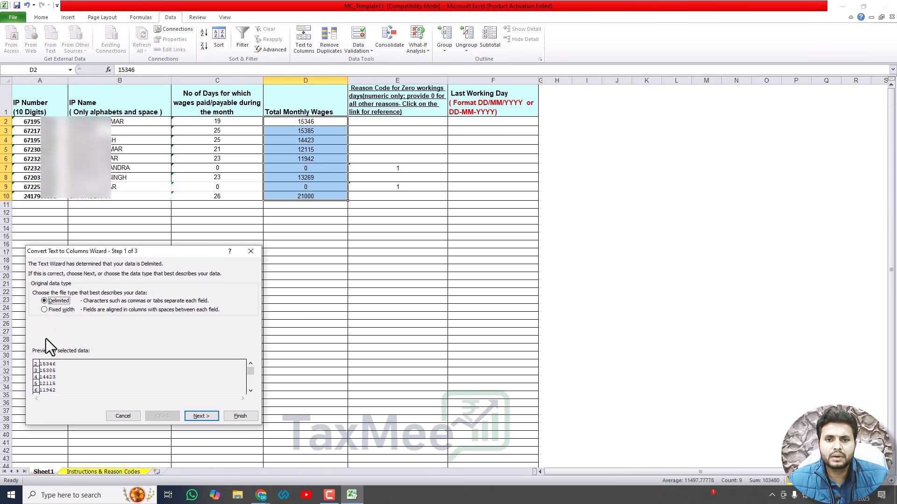
{"action": "left_click", "coordinate": [213, 417]}
{"action": "left_click", "coordinate": [205, 416]}
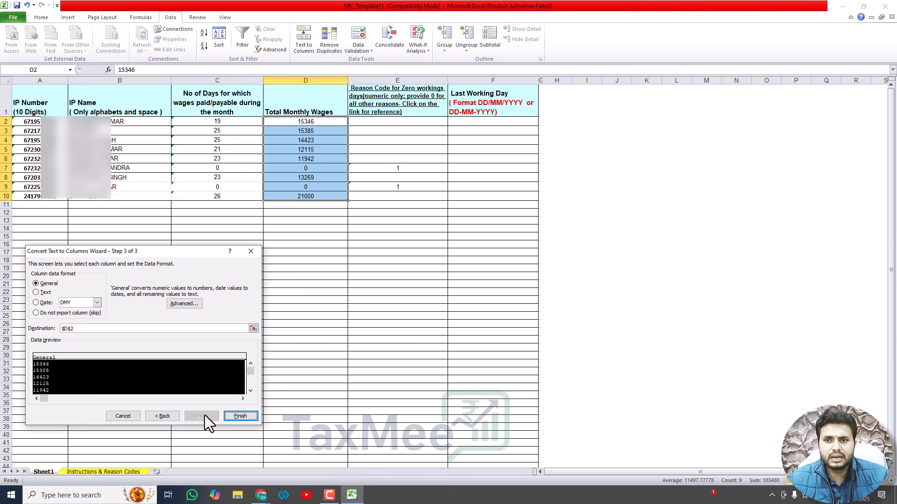
{"action": "left_click", "coordinate": [306, 251]}
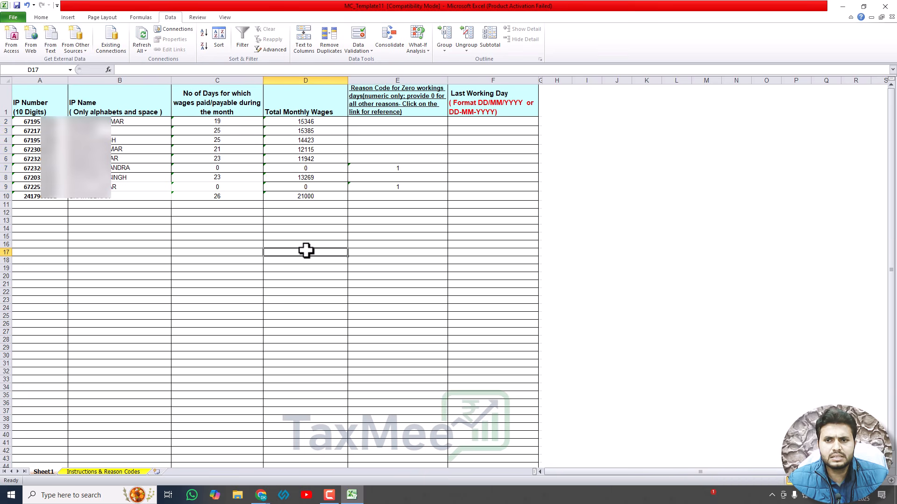
Step: Enter a trial SUM of the wages in D11, then delete it
{"action": "left_click", "coordinate": [303, 206]}
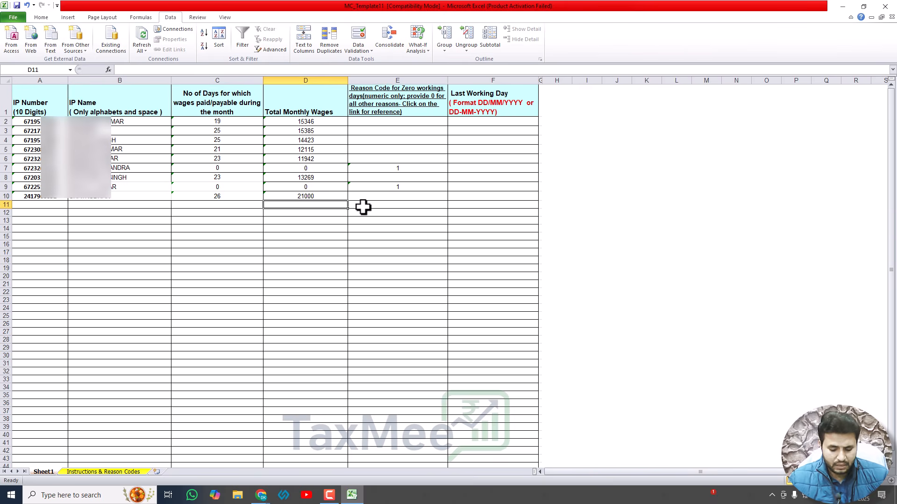
{"action": "type", "text": "=SUM("}
{"action": "key", "text": "Up"}
{"action": "key", "text": "shift+Up"}
{"action": "key", "text": "shift+Up"}
{"action": "key", "text": "shift+Up"}
{"action": "key", "text": "shift+Up"}
{"action": "key", "text": "shift+Up"}
{"action": "key", "text": "shift+Up"}
{"action": "key", "text": "shift+Up"}
{"action": "key", "text": "shift+Up"}
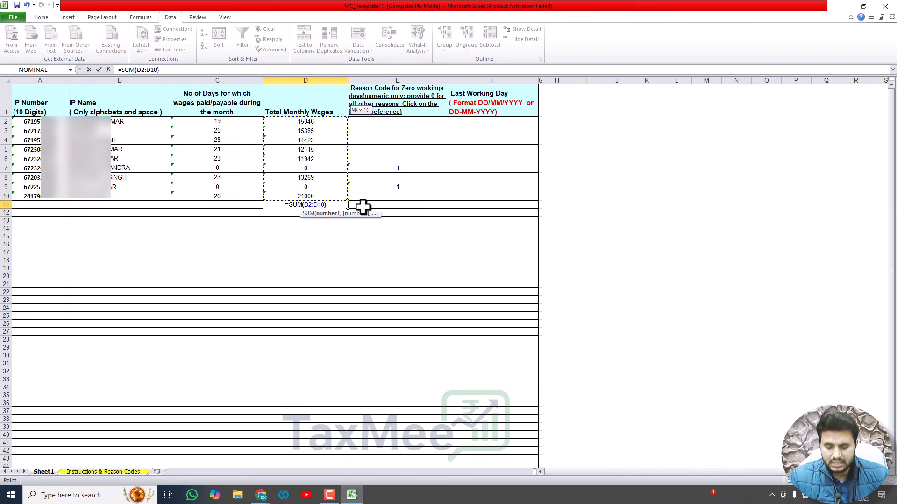
{"action": "type", "text": ")"}
{"action": "key", "text": "Return"}
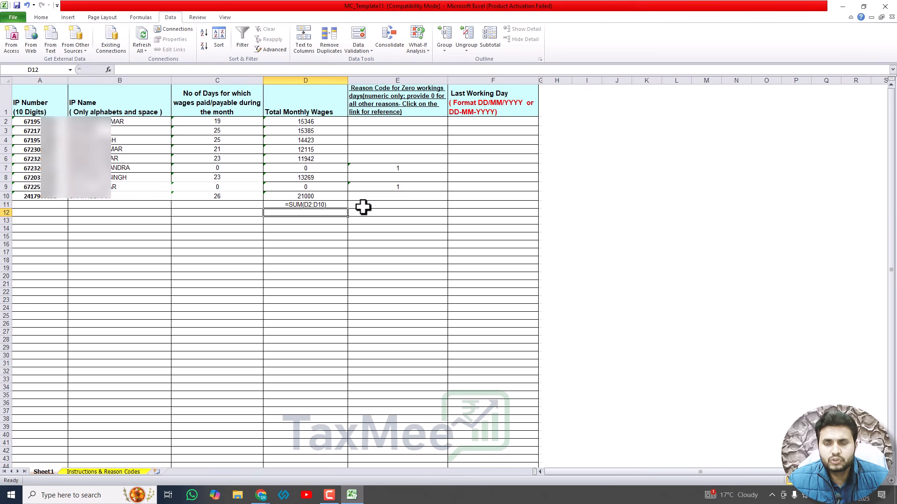
{"action": "key", "text": "Up"}
{"action": "key", "text": "Delete"}
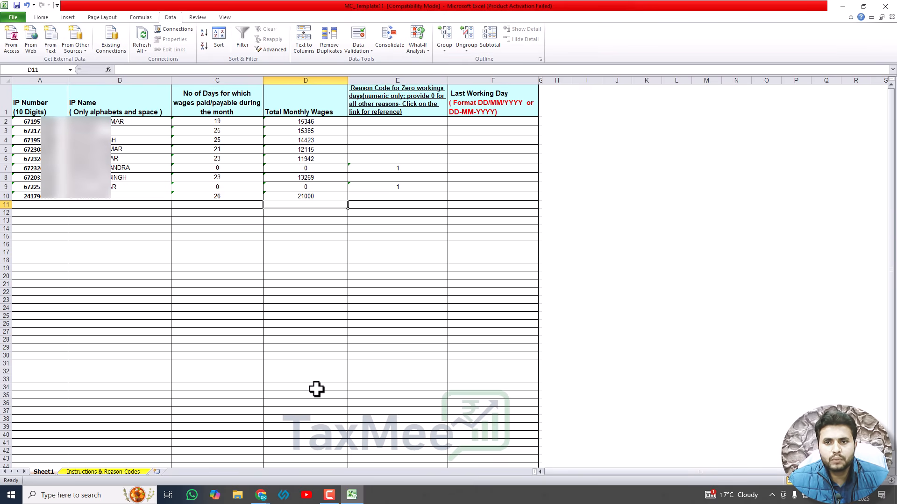
Step: Open the ESIC List of Employees, then return to Excel and select IP numbers A2:A10
{"action": "left_click", "coordinate": [261, 495]}
{"action": "left_click", "coordinate": [243, 466]}
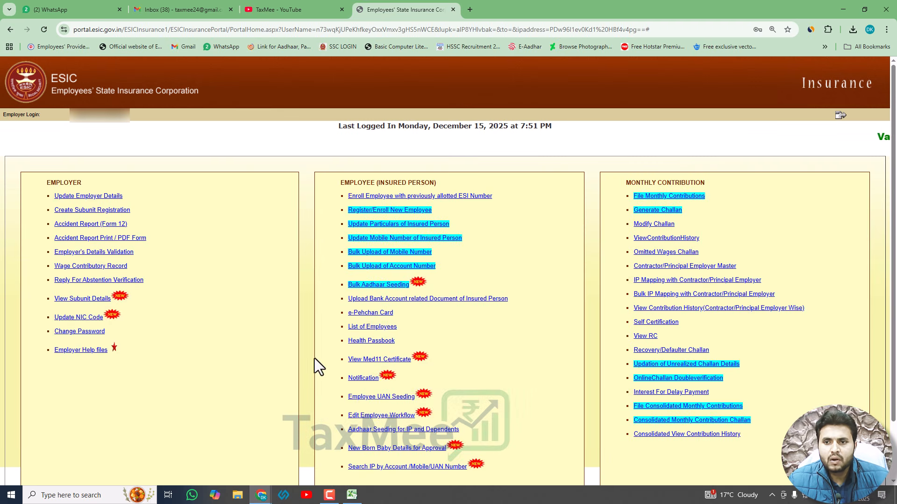
{"action": "left_click", "coordinate": [373, 329]}
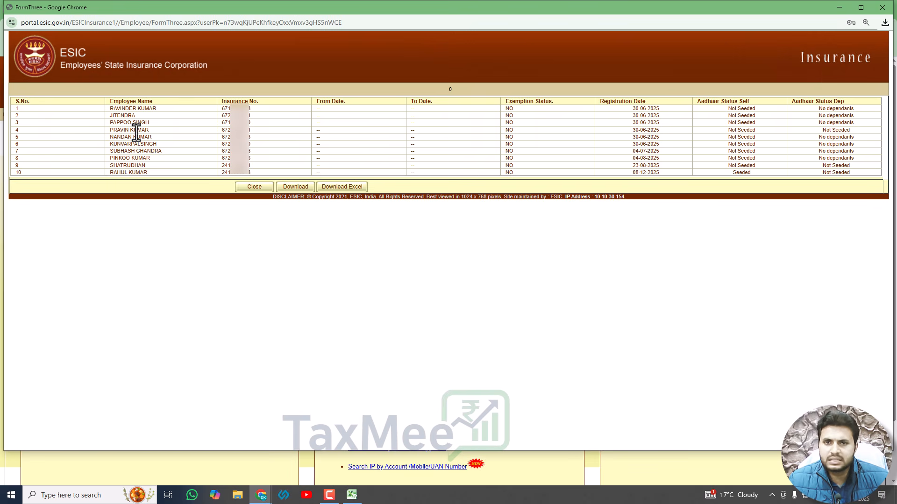
{"action": "key", "text": "alt+Tab"}
{"action": "key", "text": "alt+Tab"}
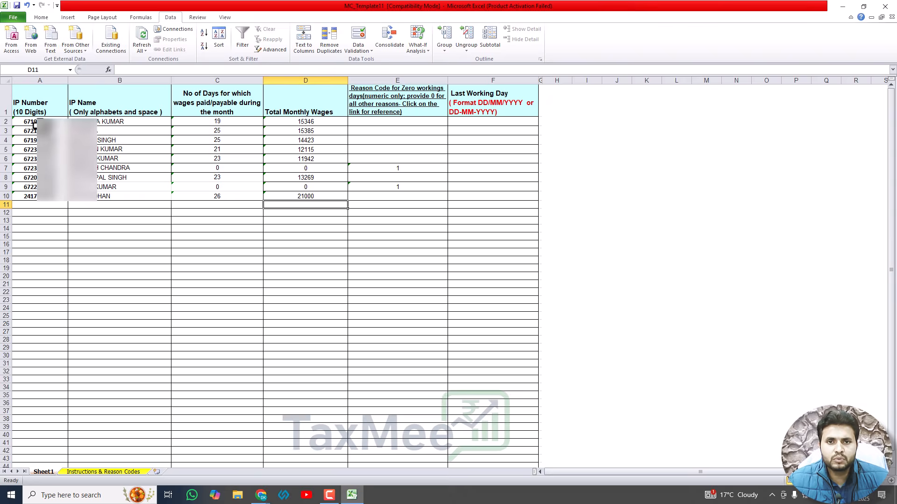
{"action": "left_click_drag", "start_coordinate": [35, 123], "coordinate": [38, 197]}
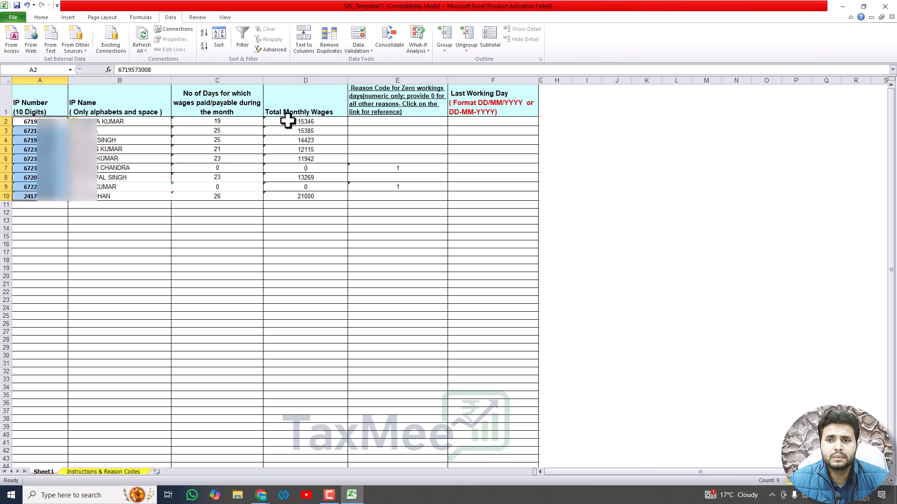
Step: Check the zero-wage rows 7 and 9 and reason code 1 in E7, then view the Instructions & Reason Codes sheet
{"action": "left_click", "coordinate": [310, 170]}
{"action": "left_click", "coordinate": [304, 187]}
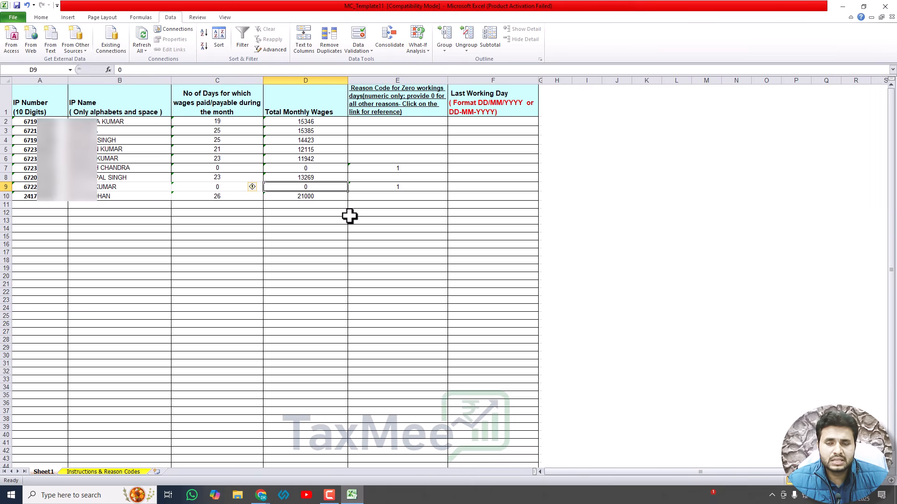
{"action": "left_click", "coordinate": [373, 166]}
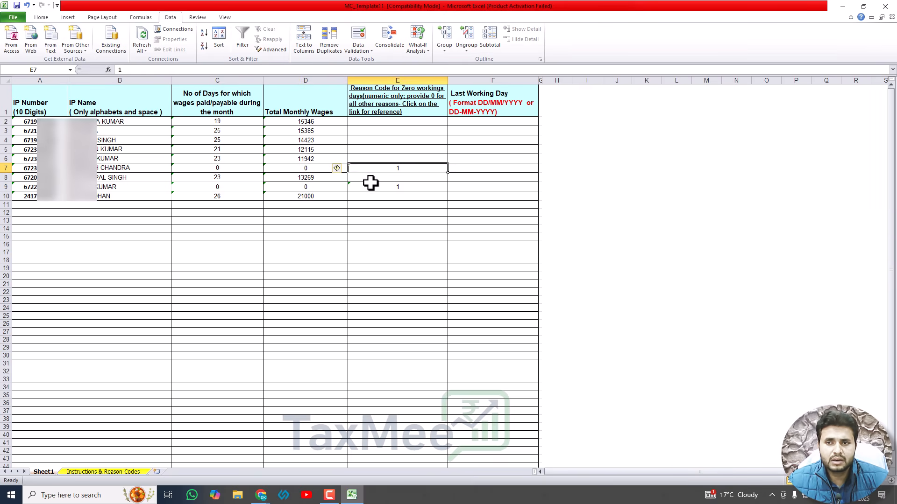
{"action": "left_click", "coordinate": [112, 472]}
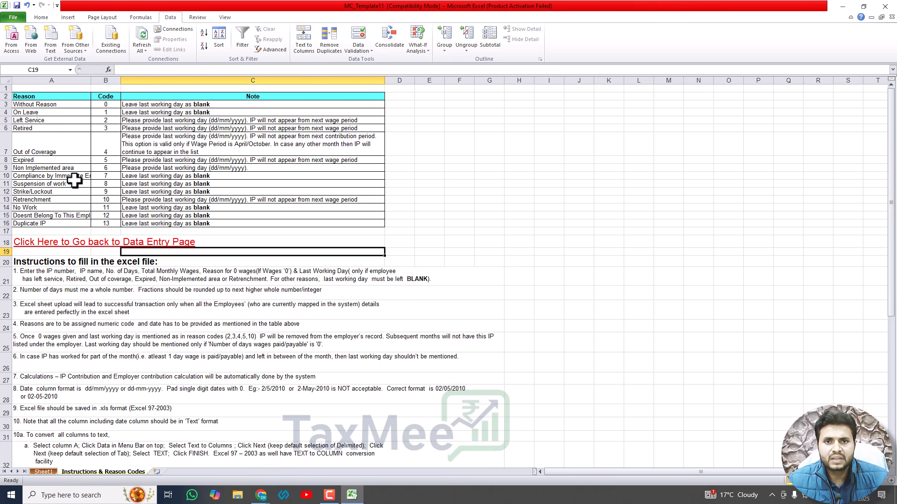
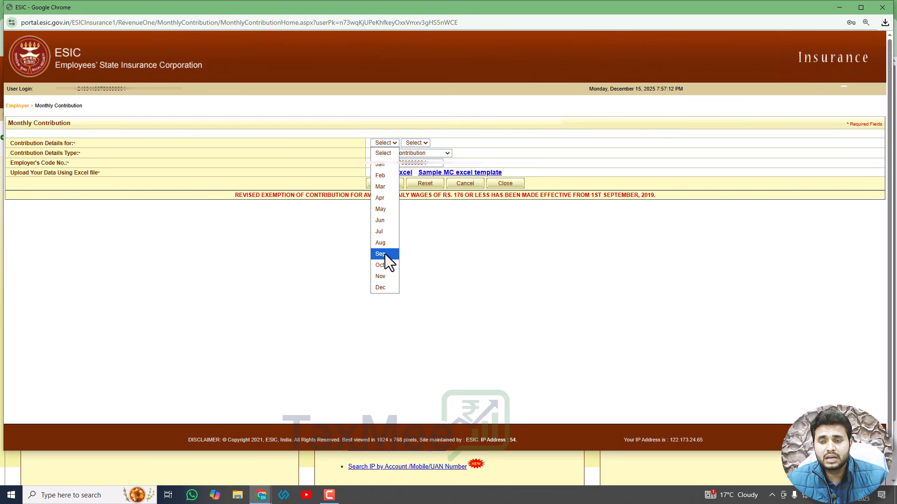
Step: Pick September 2025 as the contribution period and go to the Excel upload
{"action": "left_click", "coordinate": [385, 254]}
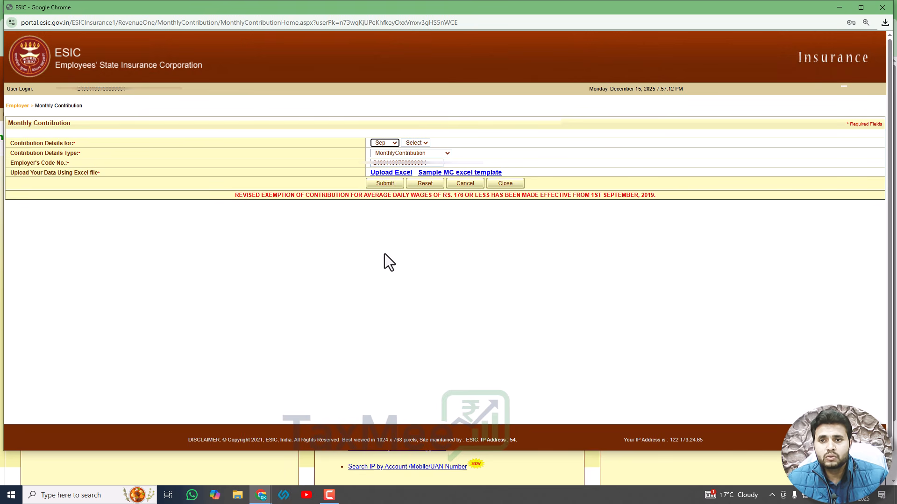
{"action": "left_click", "coordinate": [415, 143]}
{"action": "left_click", "coordinate": [418, 163]}
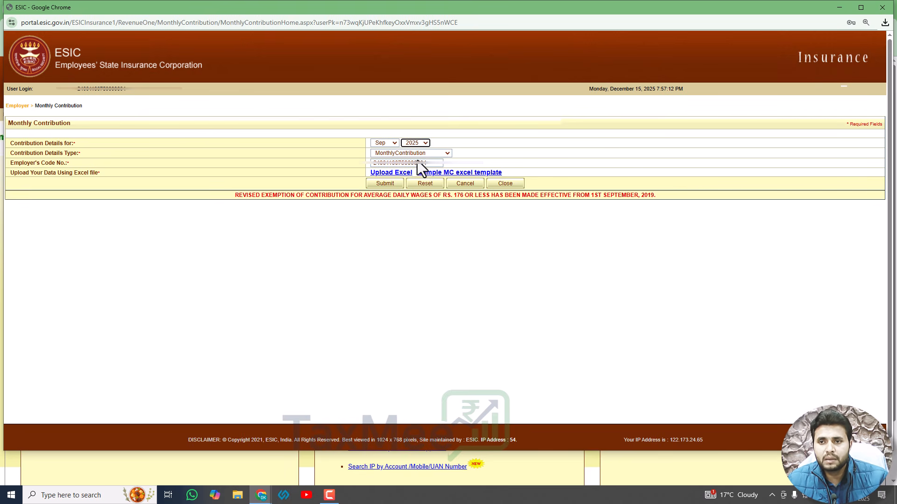
{"action": "left_click", "coordinate": [388, 174]}
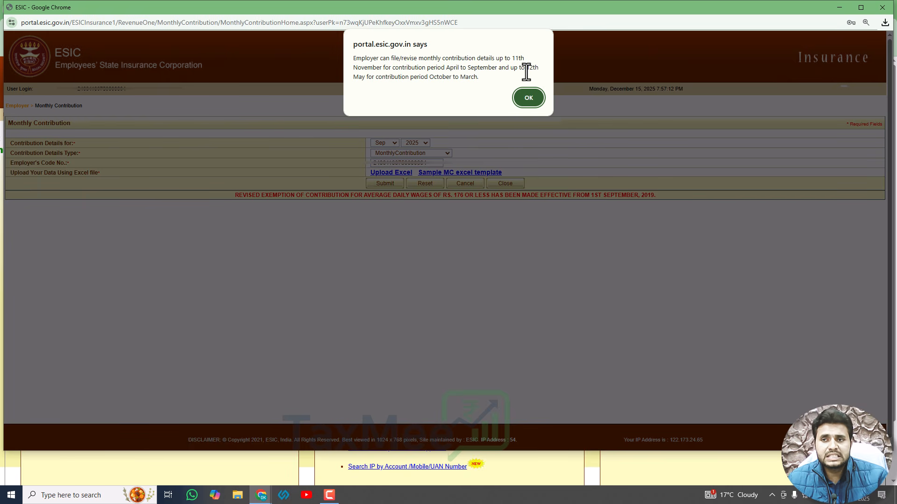
Step: Dismiss the deadline notice, reselect Nov 2025 with type MonthlyContribution, and open Upload Excel
{"action": "left_click", "coordinate": [527, 98]}
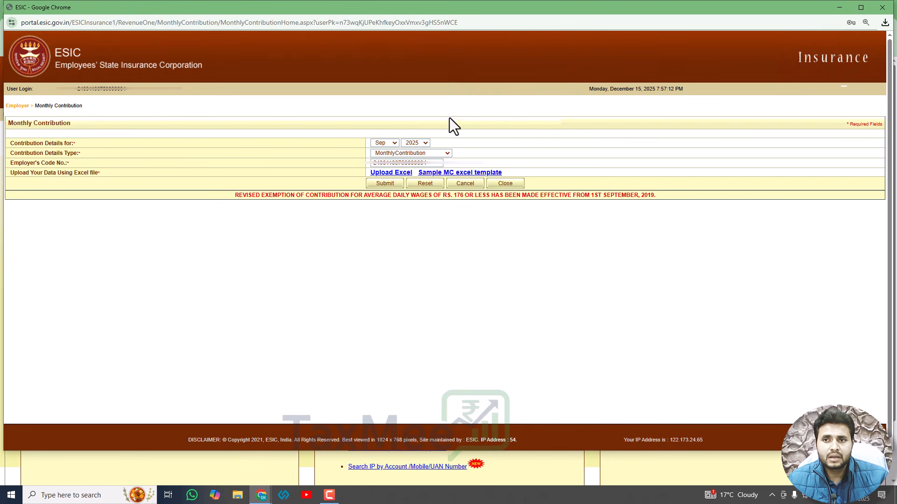
{"action": "left_click", "coordinate": [388, 144]}
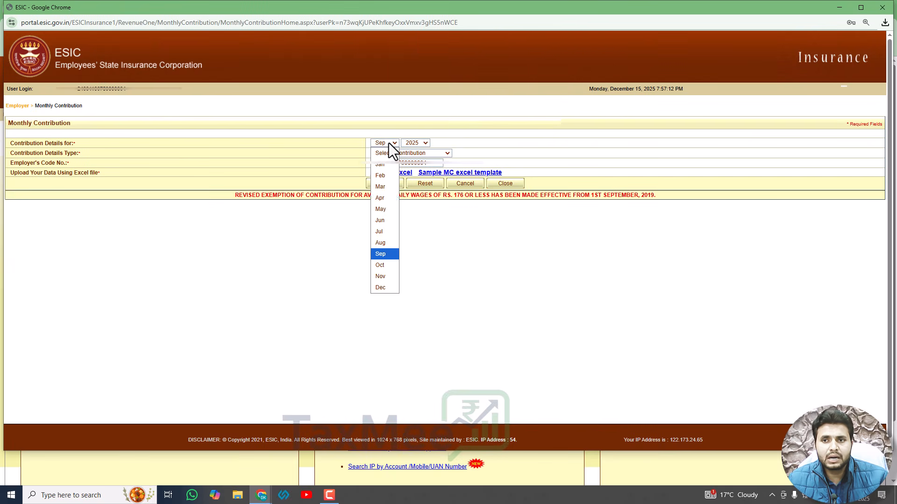
{"action": "left_click", "coordinate": [384, 277]}
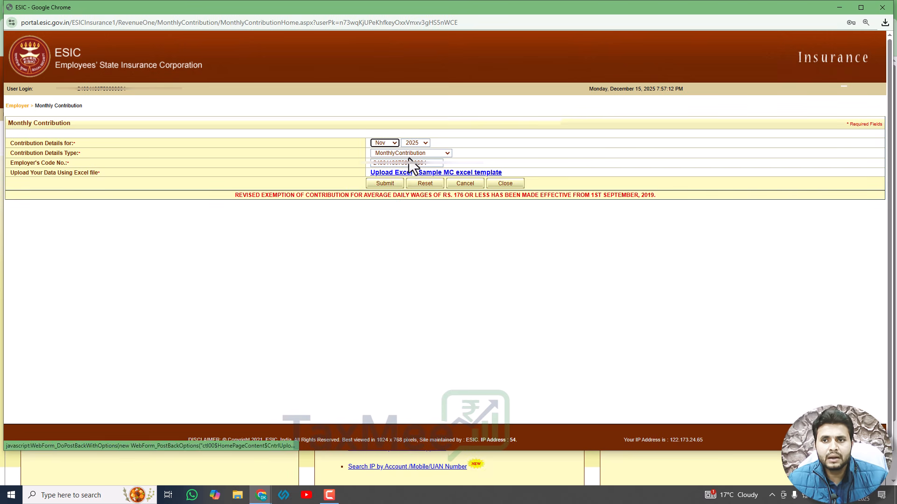
{"action": "left_click", "coordinate": [448, 154]}
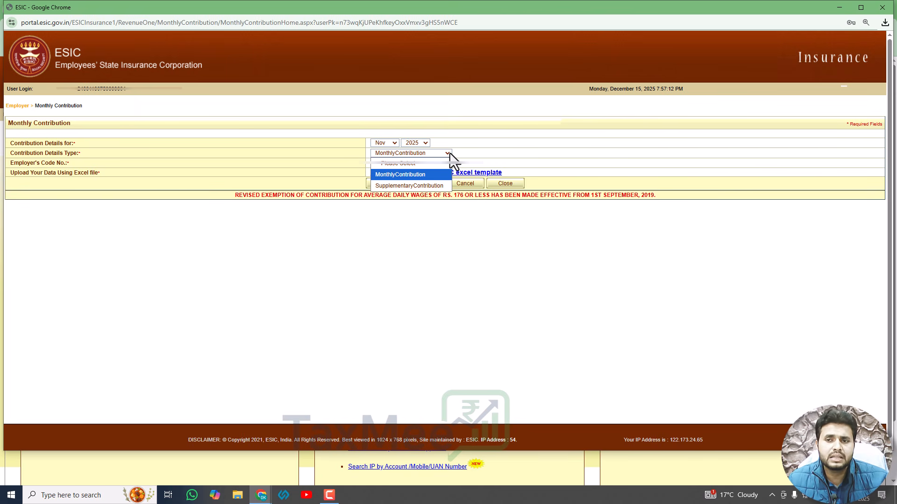
{"action": "left_click", "coordinate": [422, 174]}
{"action": "left_click", "coordinate": [401, 174]}
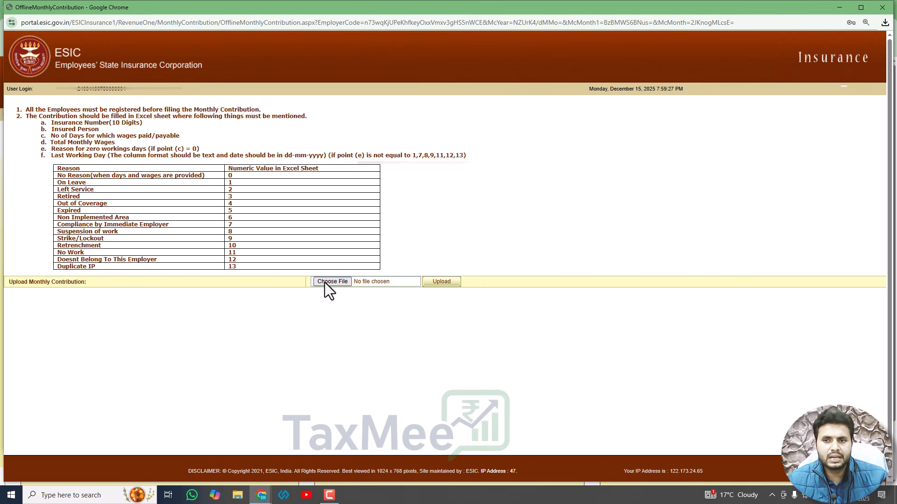
Step: Attach MC_Template11.xls from another folder, upload it, and acknowledge the prompt
{"action": "left_click", "coordinate": [324, 282]}
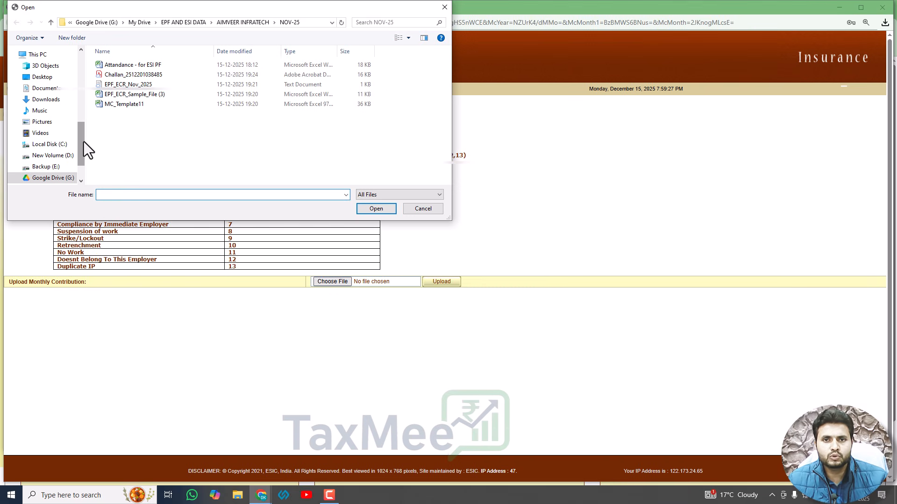
{"action": "left_click_drag", "start_coordinate": [83, 142], "coordinate": [84, 70]}
{"action": "left_click", "coordinate": [43, 80]}
{"action": "left_click", "coordinate": [121, 66]}
{"action": "left_click", "coordinate": [371, 208]}
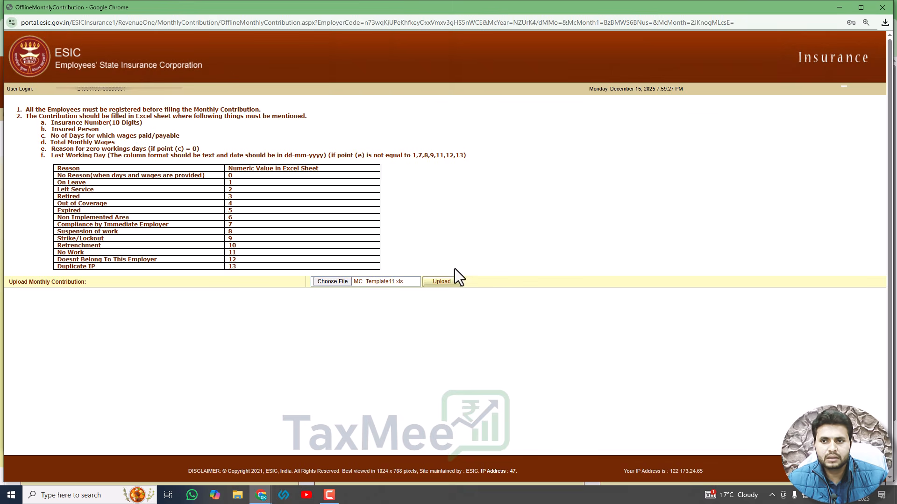
{"action": "left_click", "coordinate": [449, 281]}
{"action": "key", "text": "Return"}
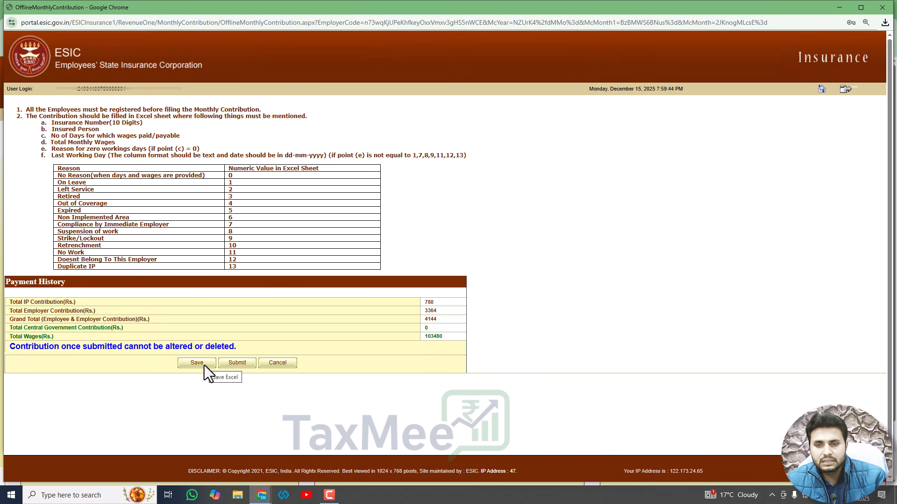
Step: Save and submit the November contribution, acknowledging the processing and upload-success alerts
{"action": "left_click", "coordinate": [236, 363]}
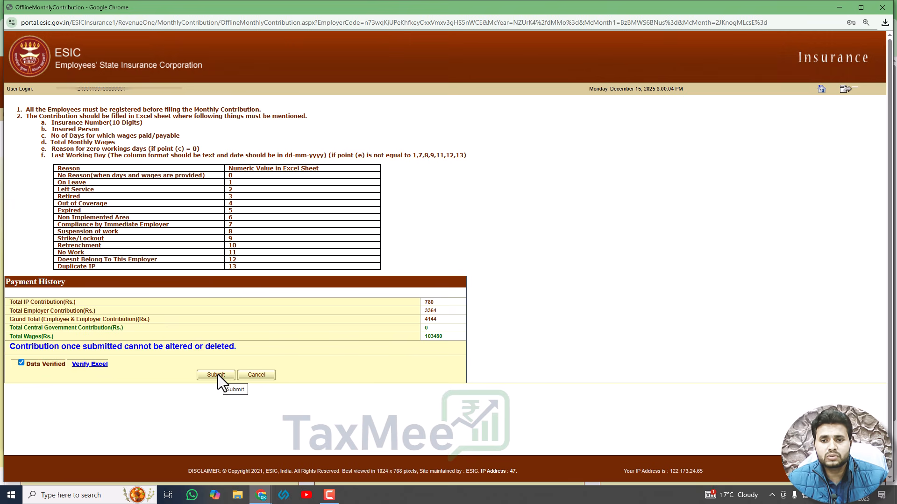
{"action": "left_click", "coordinate": [218, 375]}
{"action": "left_click", "coordinate": [529, 93]}
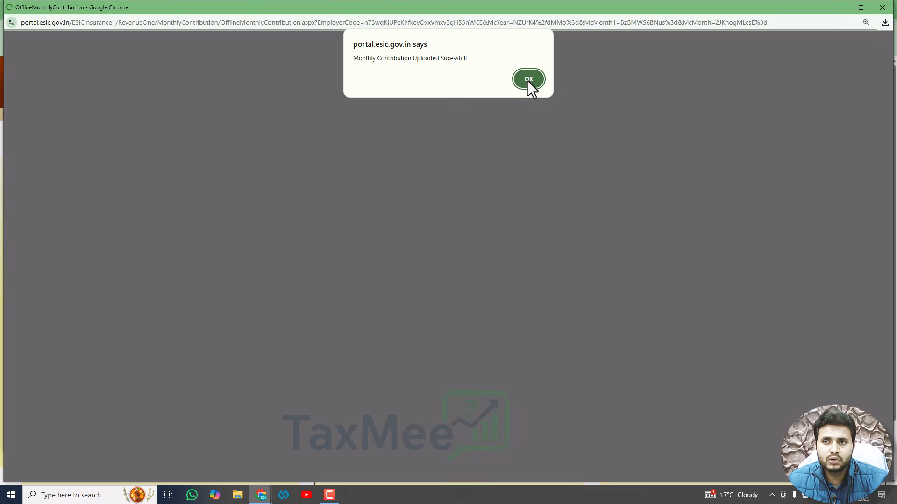
{"action": "left_click", "coordinate": [527, 79]}
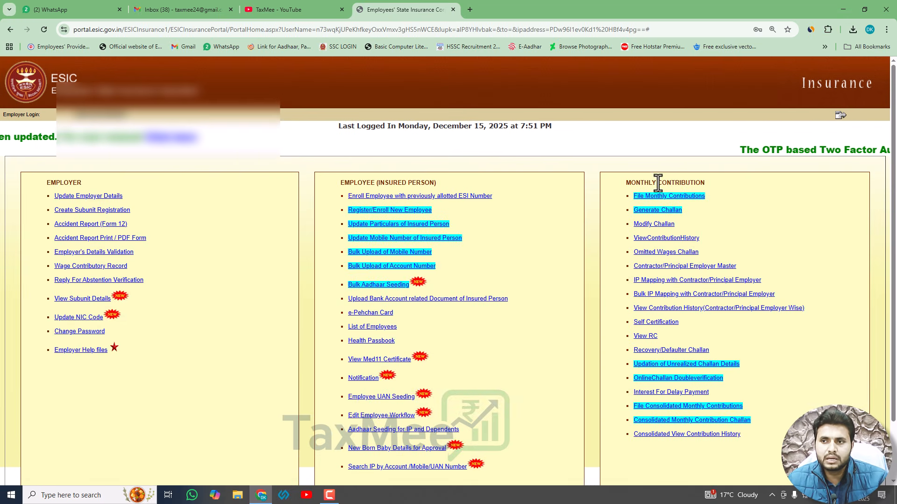
Step: Generate a challan for Nov2025 with 4144 as the total amount to be paid
{"action": "left_click", "coordinate": [657, 211]}
{"action": "left_click", "coordinate": [473, 145]}
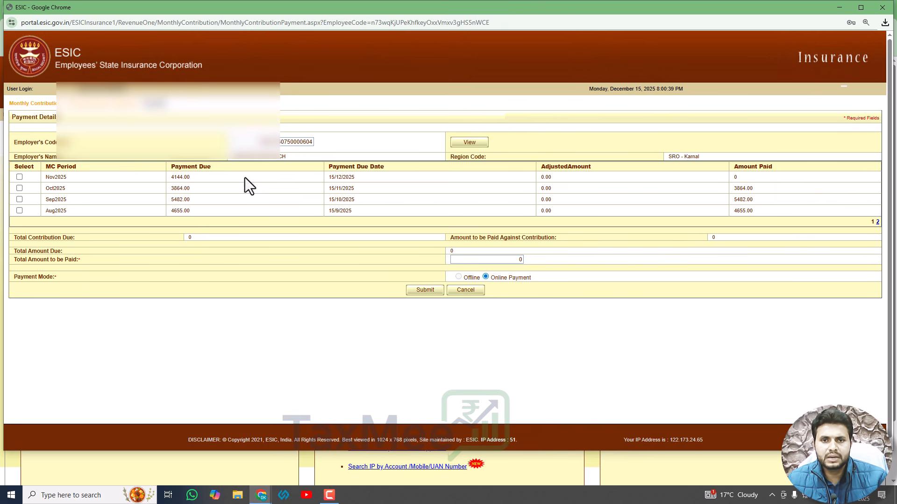
{"action": "left_click", "coordinate": [19, 177]}
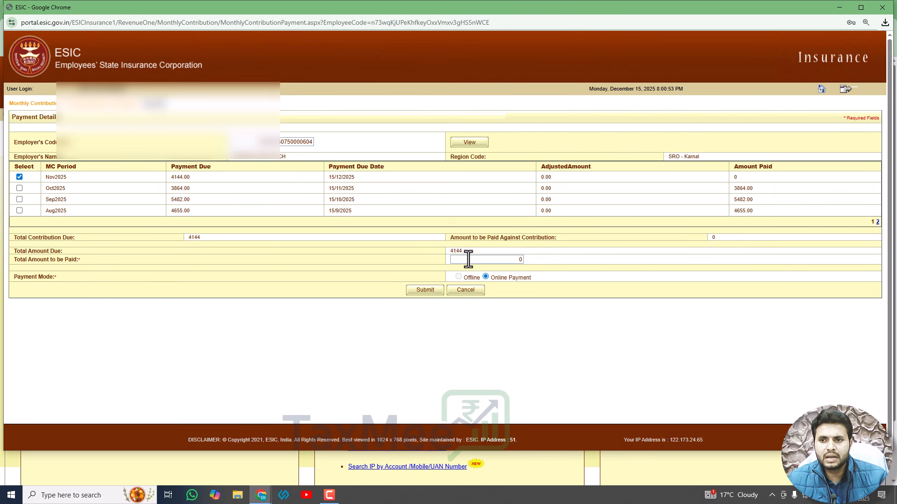
{"action": "double_click", "coordinate": [516, 259]}
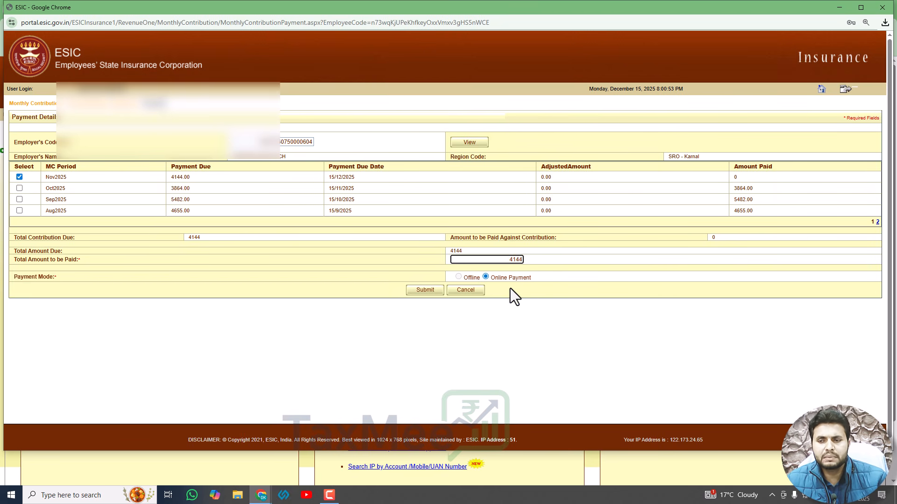
{"action": "left_click", "coordinate": [424, 290]}
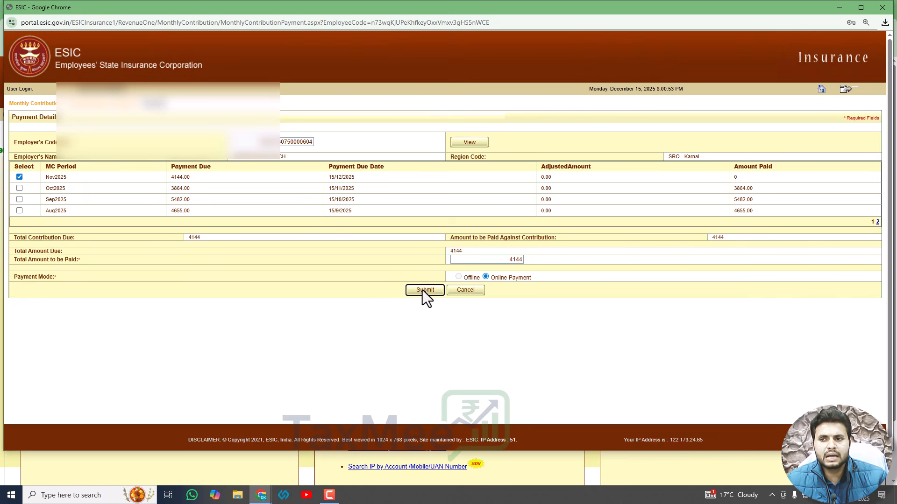
{"action": "left_click", "coordinate": [422, 290]}
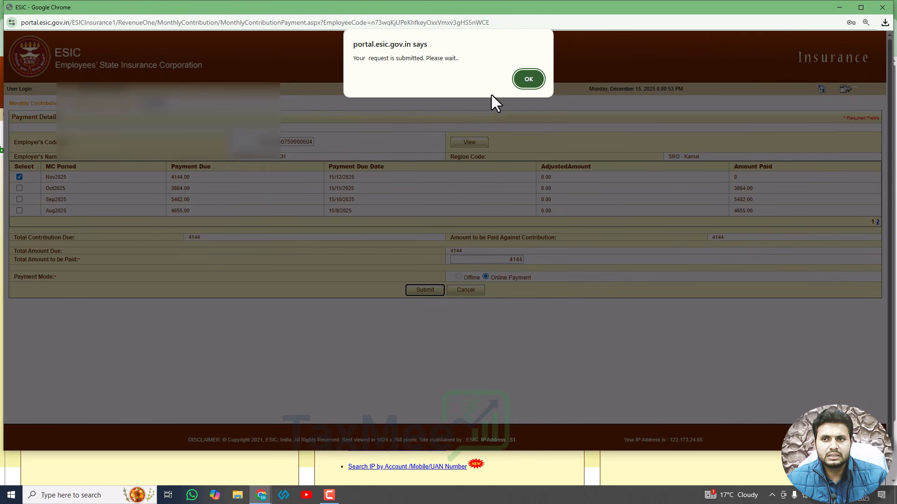
{"action": "left_click", "coordinate": [528, 79]}
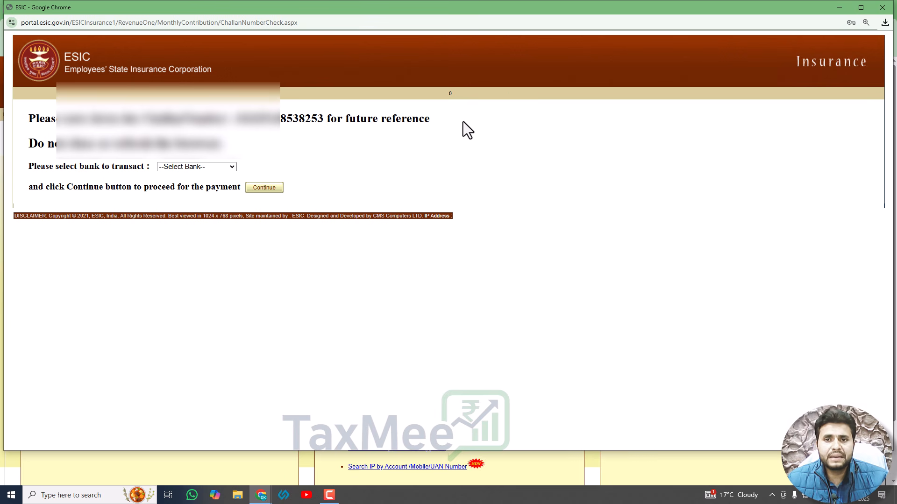
Step: Open the bank list, then close the challan payment window without choosing a bank
{"action": "left_click", "coordinate": [225, 169]}
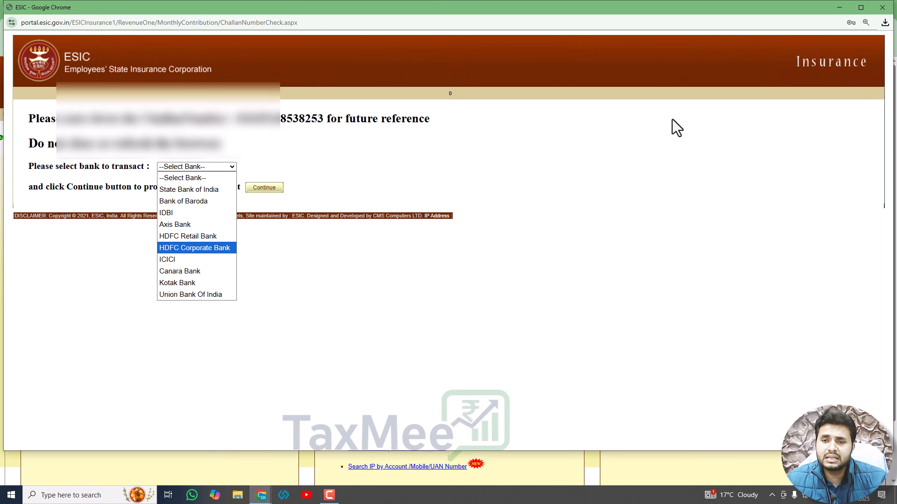
{"action": "left_click", "coordinate": [882, 7]}
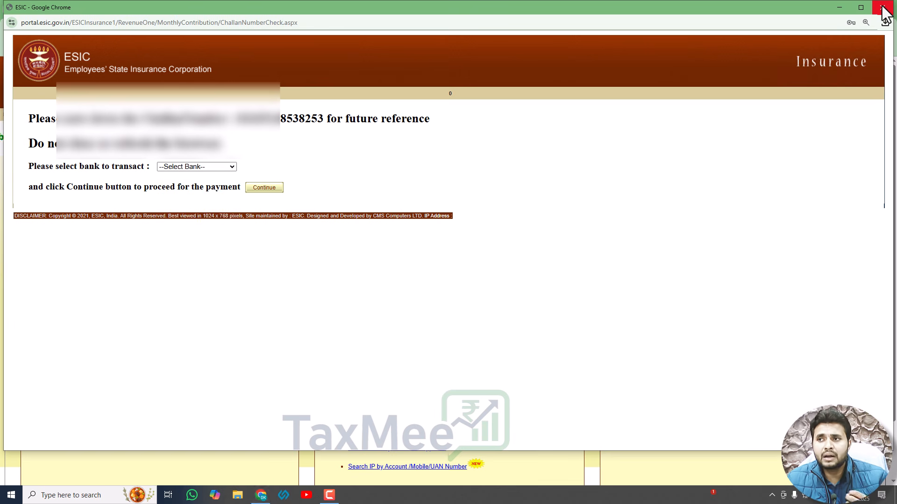
{"action": "left_click", "coordinate": [882, 7]}
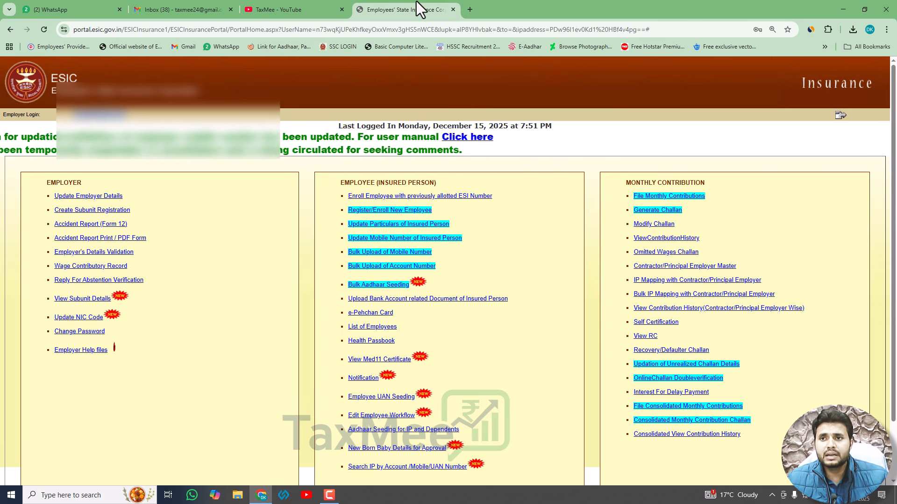
Step: Load the ESIC website in a new tab and open the Pay e-challan page
{"action": "left_click", "coordinate": [468, 9]}
{"action": "type", "text": "esic.in"}
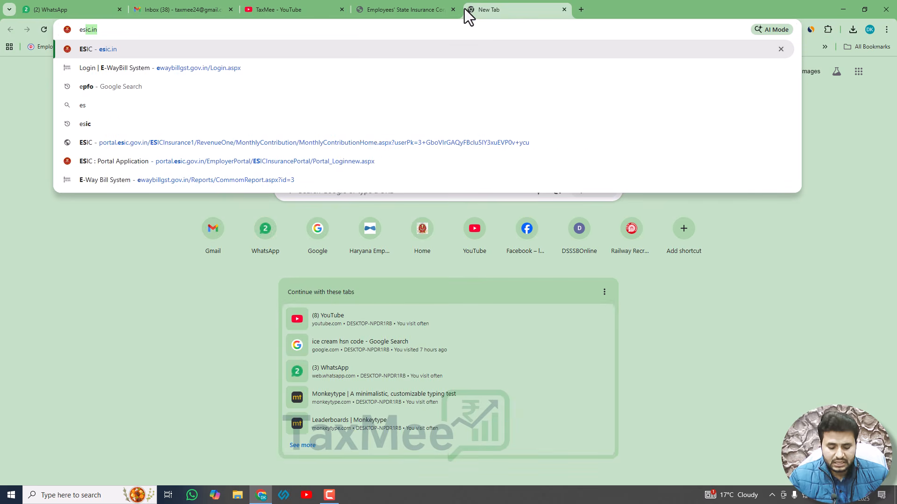
{"action": "key", "text": "Return"}
{"action": "scroll", "coordinate": [337, 380], "scroll_direction": "down", "scroll_amount": 1}
{"action": "scroll", "coordinate": [339, 385], "scroll_direction": "down", "scroll_amount": 2}
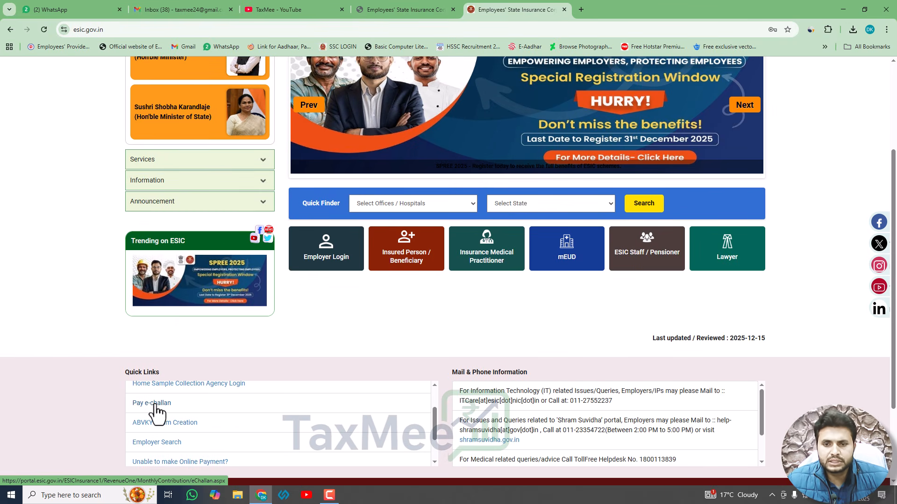
{"action": "left_click", "coordinate": [155, 405]}
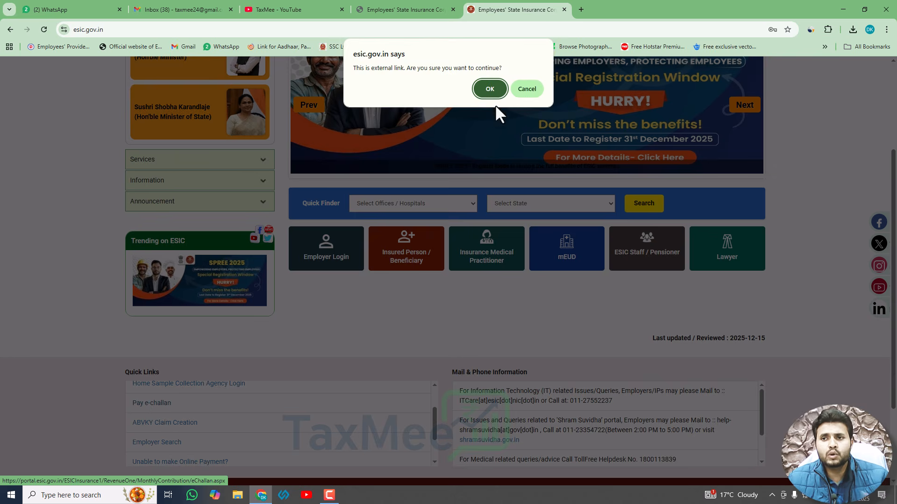
{"action": "left_click", "coordinate": [486, 89]}
Step: Enter the employer code and captcha to list the payable challans
{"action": "left_click", "coordinate": [296, 176]}
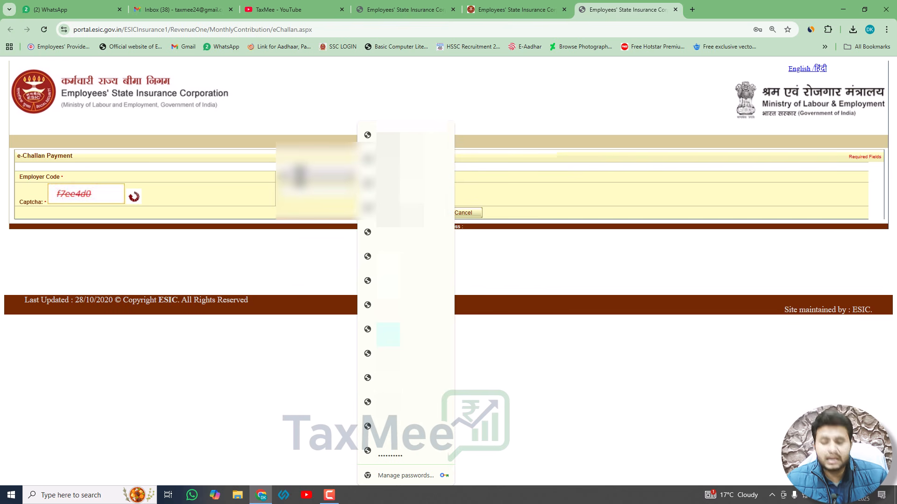
{"action": "key", "text": "ctrl+v"}
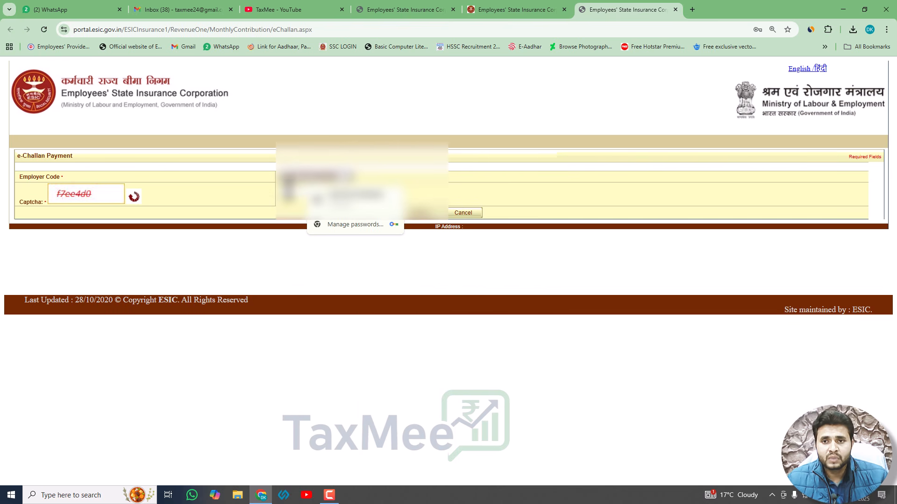
{"action": "left_click", "coordinate": [288, 191]}
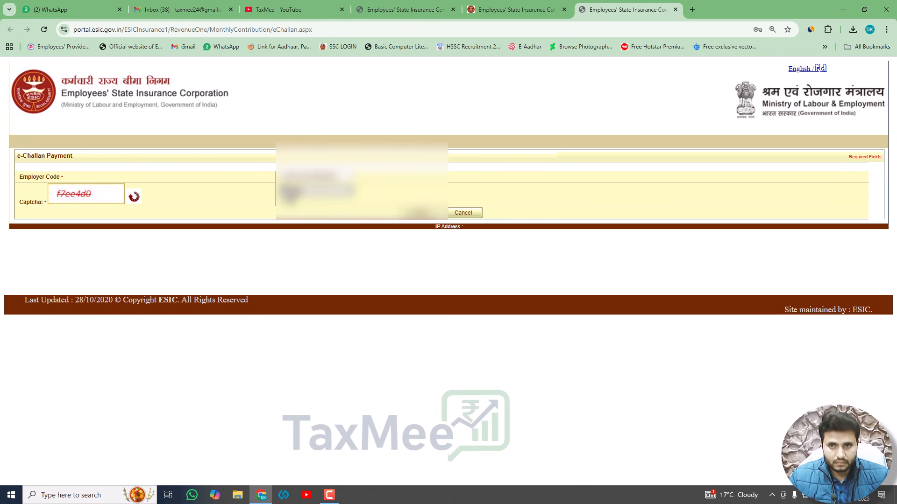
{"action": "left_click", "coordinate": [414, 215]}
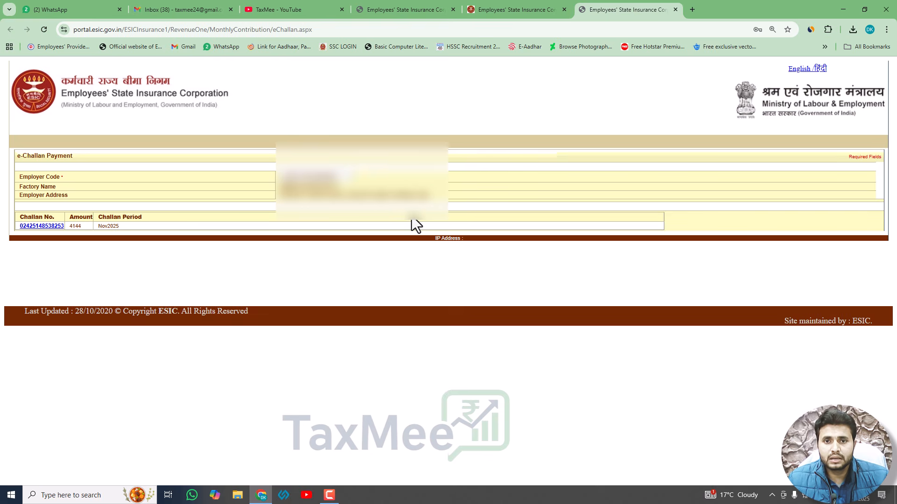
Step: Pay the Nov2025 challan through Kotak Bank via MakePayment
{"action": "left_click", "coordinate": [42, 226]}
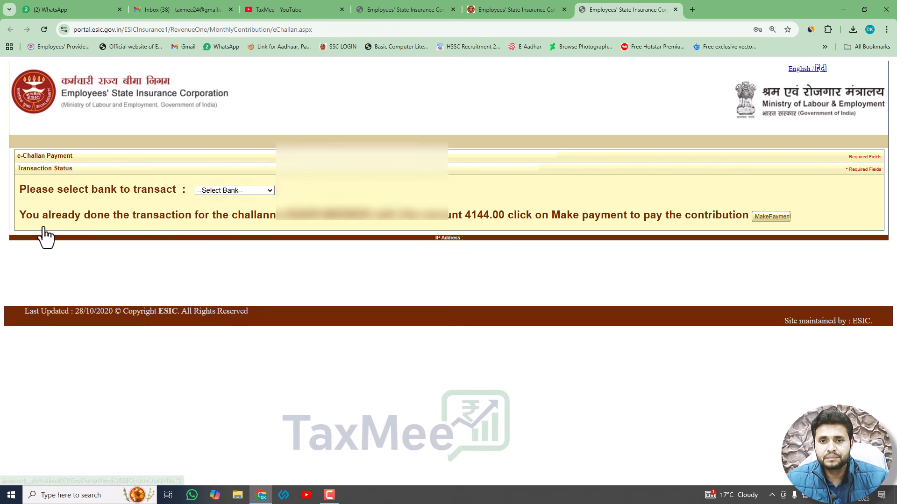
{"action": "left_click", "coordinate": [218, 191]}
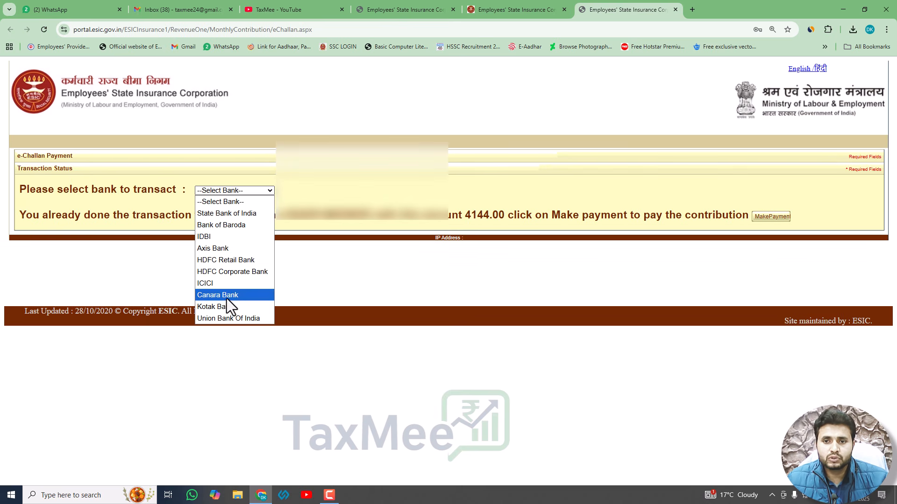
{"action": "left_click", "coordinate": [221, 309]}
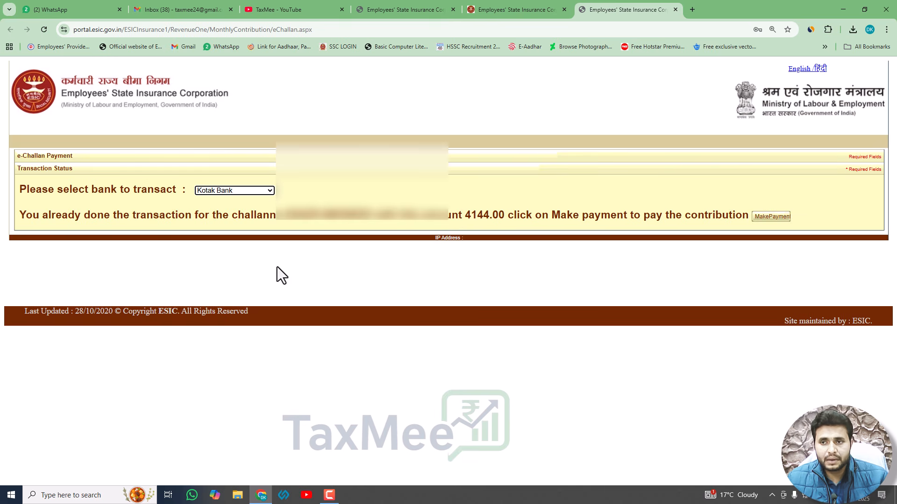
{"action": "left_click", "coordinate": [783, 217]}
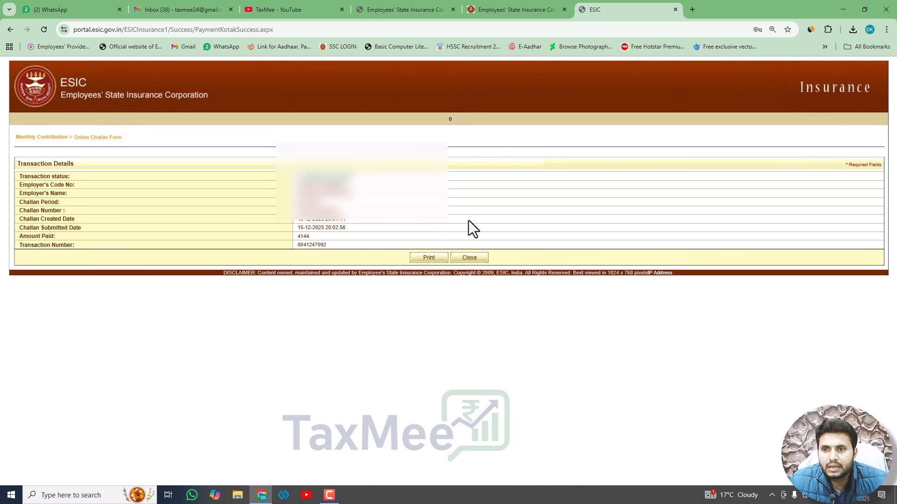
Step: Close the receipt and list the Nov 2025 challans in Modify Challan
{"action": "left_click", "coordinate": [468, 258]}
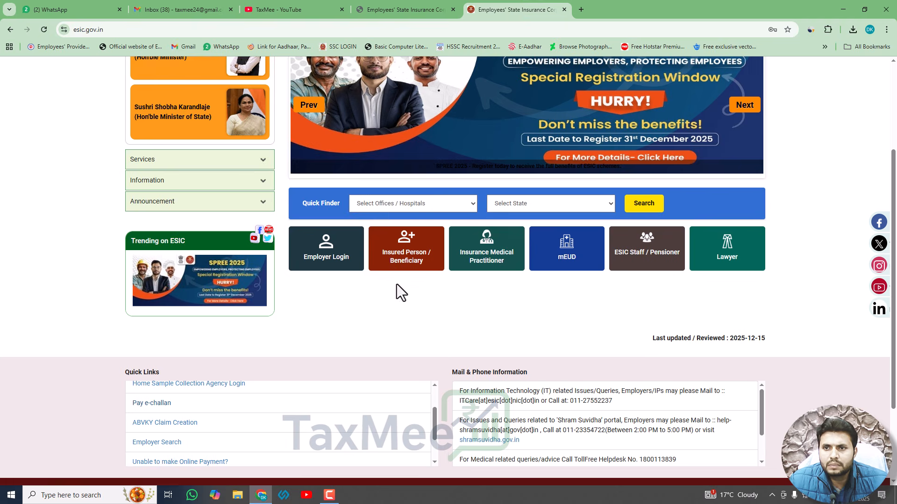
{"action": "left_click", "coordinate": [398, 11]}
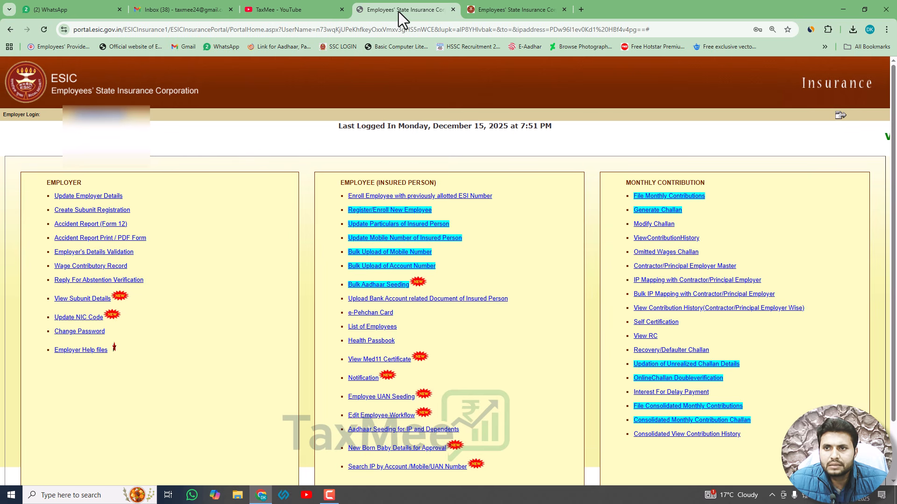
{"action": "left_click", "coordinate": [655, 226]}
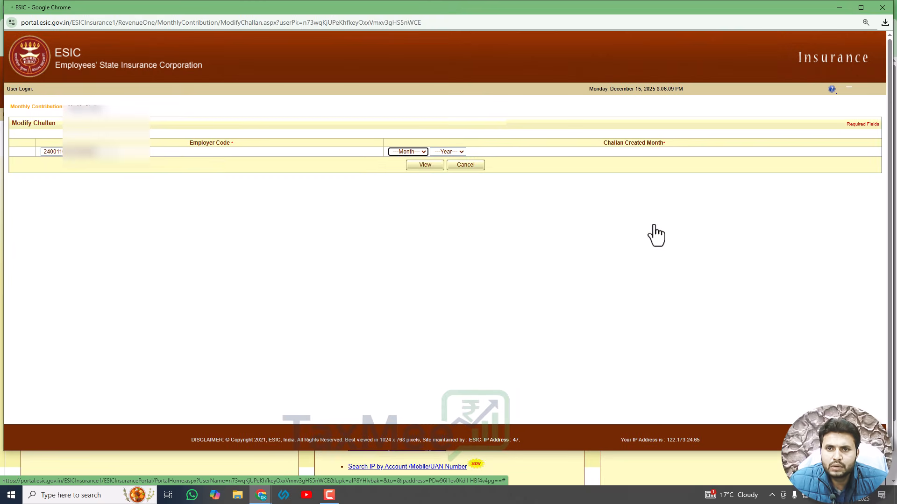
{"action": "left_click", "coordinate": [407, 151]}
{"action": "left_click", "coordinate": [400, 285]}
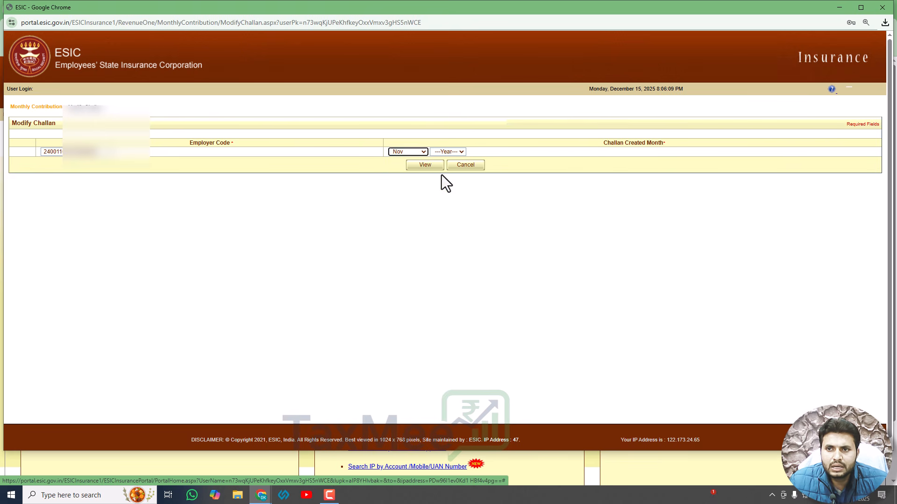
{"action": "left_click", "coordinate": [449, 151]}
{"action": "left_click", "coordinate": [442, 173]}
{"action": "left_click", "coordinate": [415, 164]}
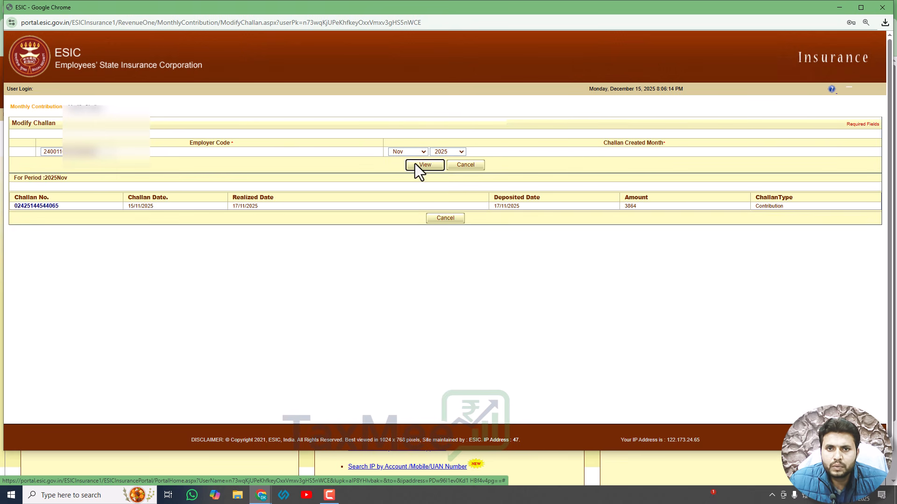
Step: Copy the new challan number, double-verify it online, then switch to the TaxMee YouTube tab
{"action": "double_click", "coordinate": [23, 206]}
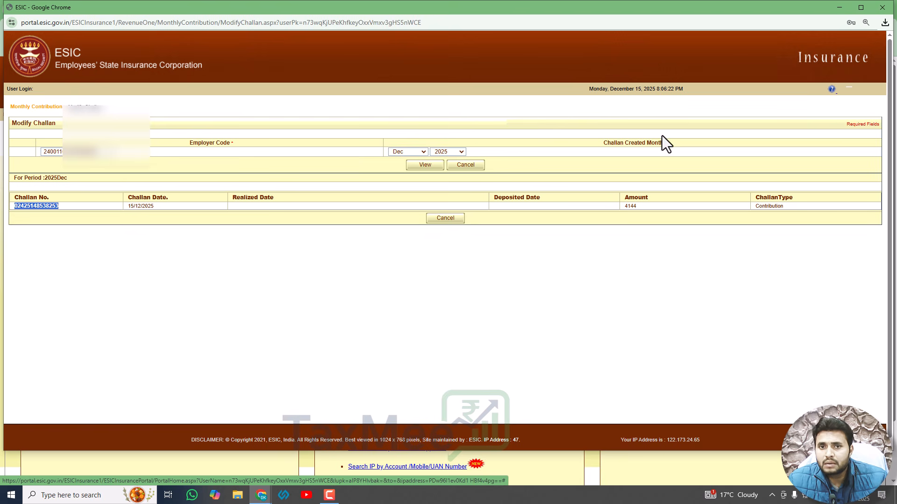
{"action": "left_click", "coordinate": [842, 11]}
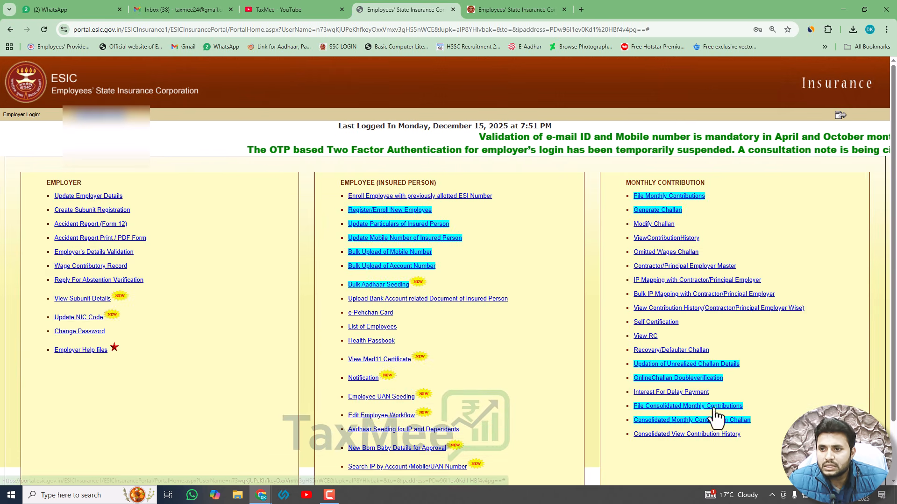
{"action": "left_click", "coordinate": [685, 379]}
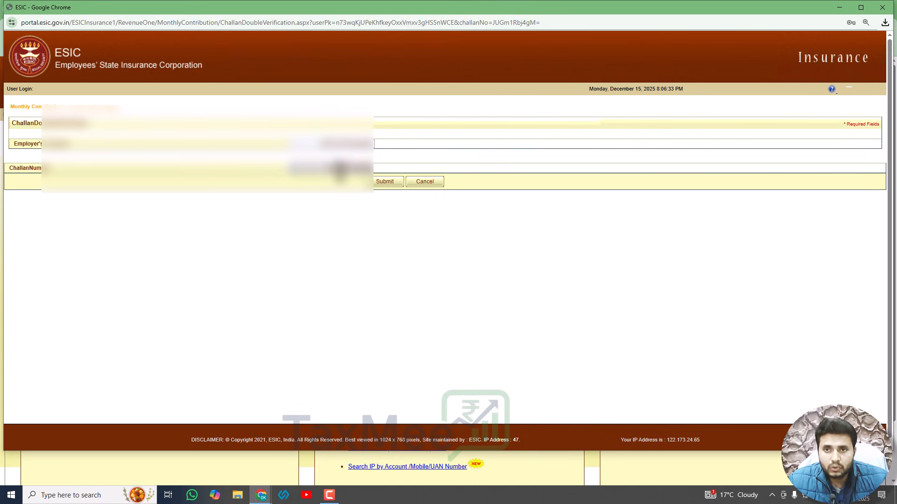
{"action": "left_click", "coordinate": [382, 183]}
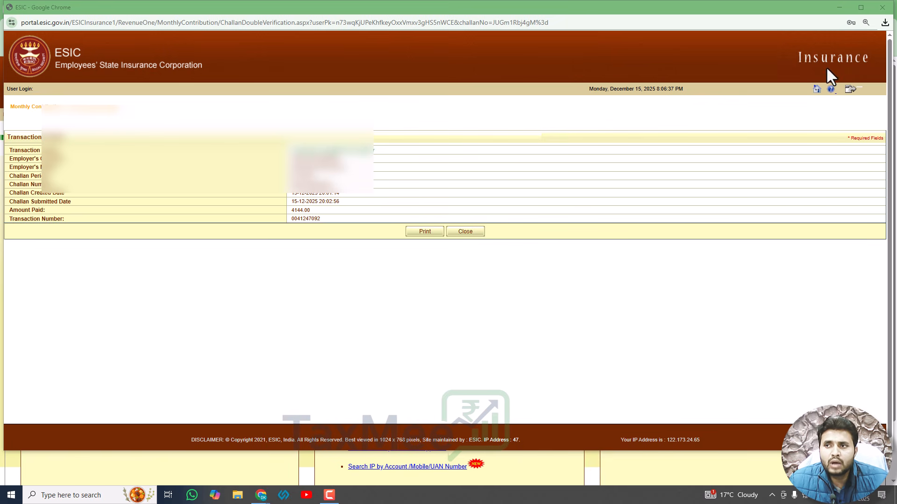
{"action": "left_click", "coordinate": [837, 10]}
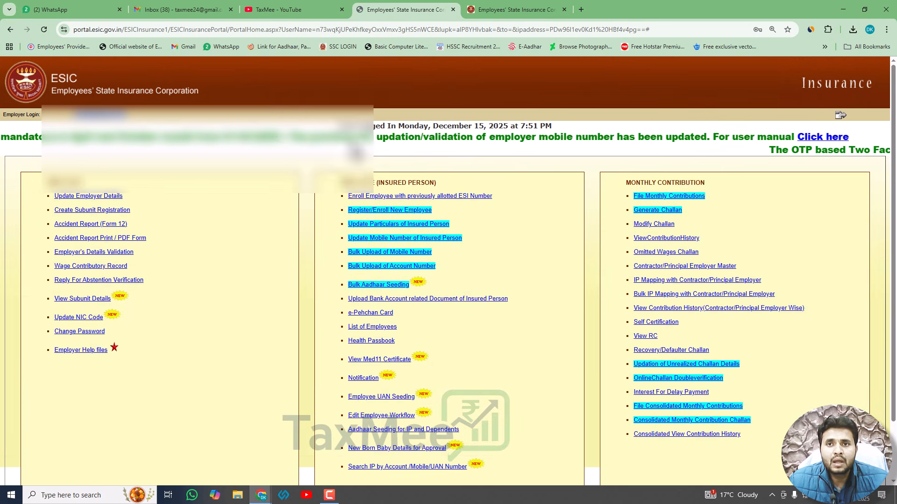
{"action": "left_click", "coordinate": [280, 10]}
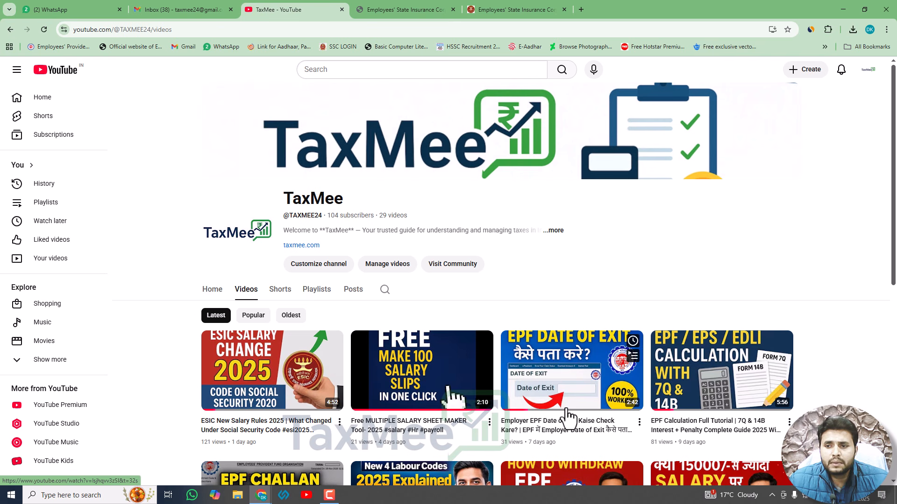